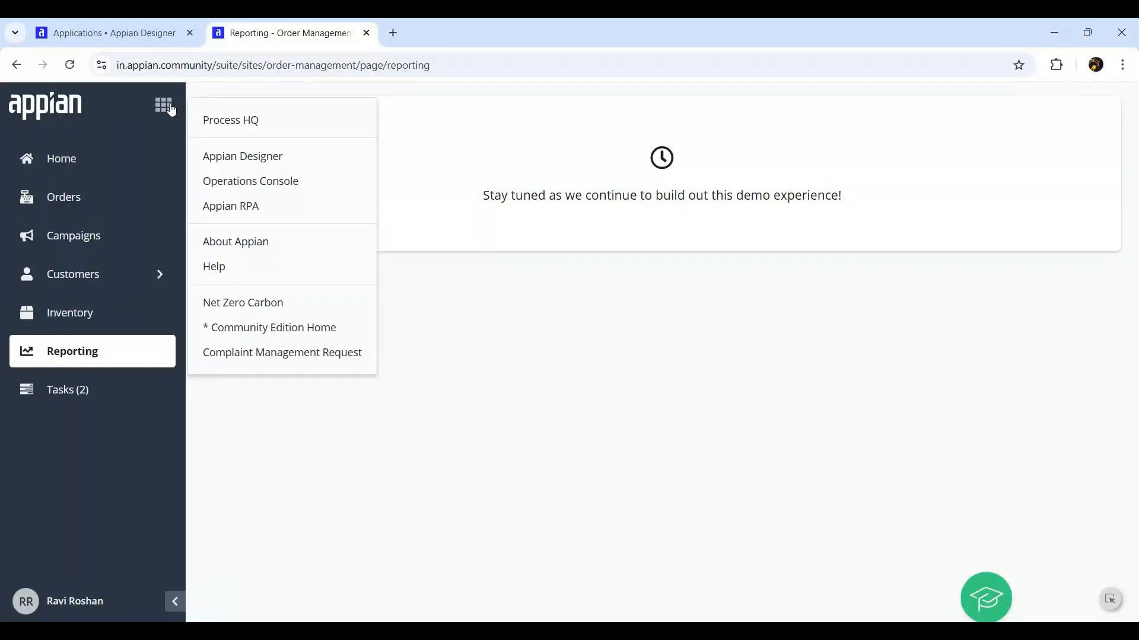
Launch the Complaint Management Request site from the app launcher and reach its Create Request page
click(55, 161)
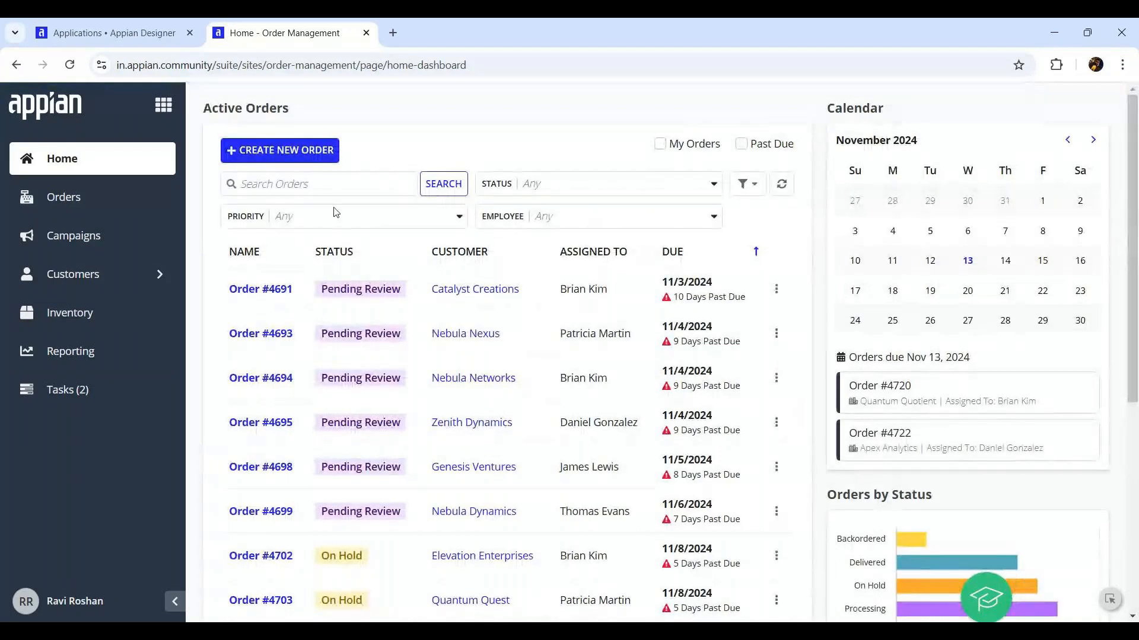
click(165, 106)
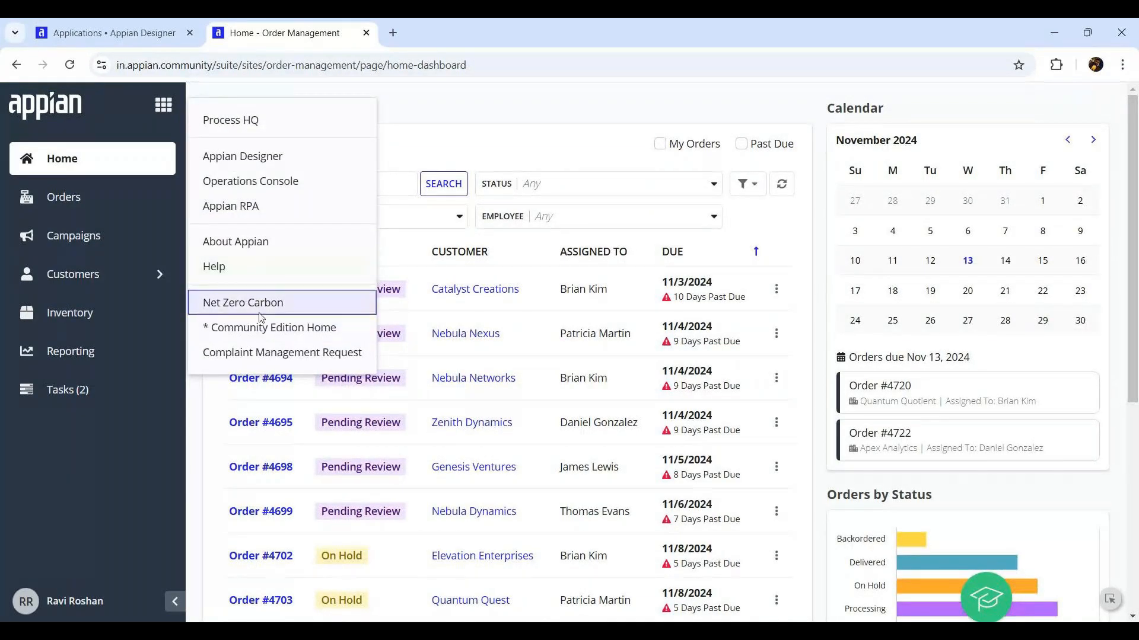
click(263, 353)
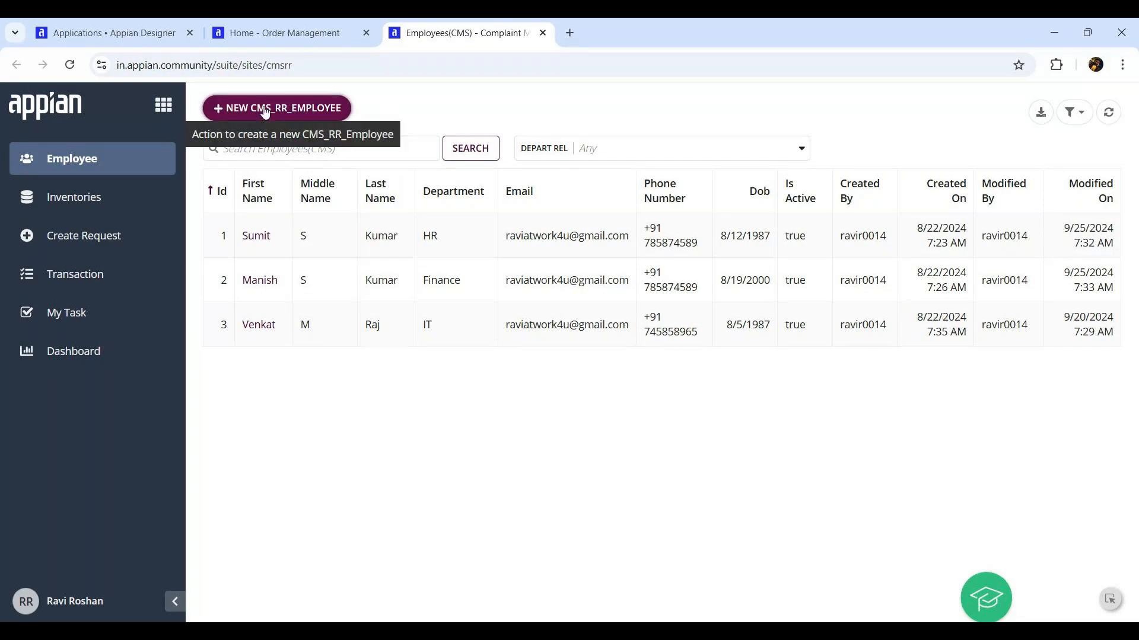
click(93, 200)
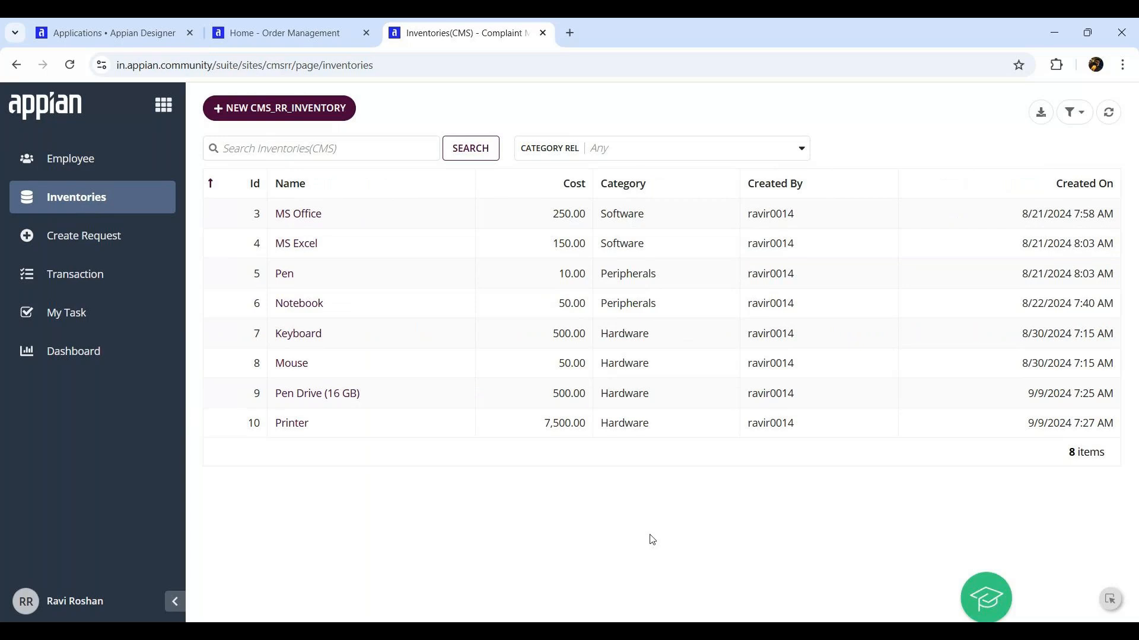
click(48, 231)
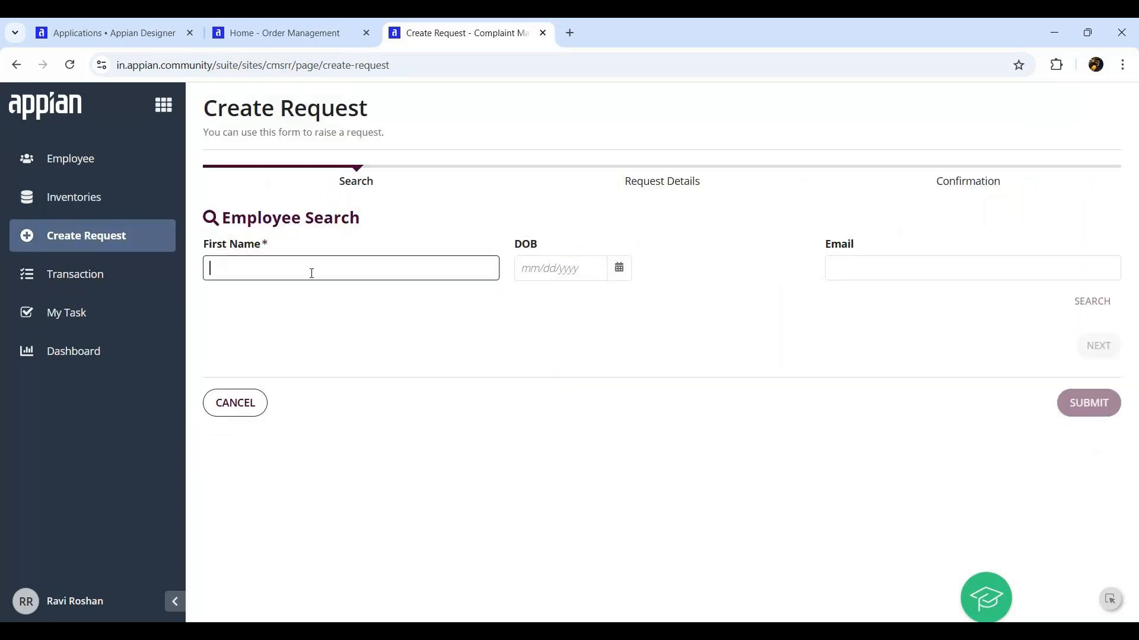
Search employees by first name and select the matching employee
text(sumit)
click(1119, 299)
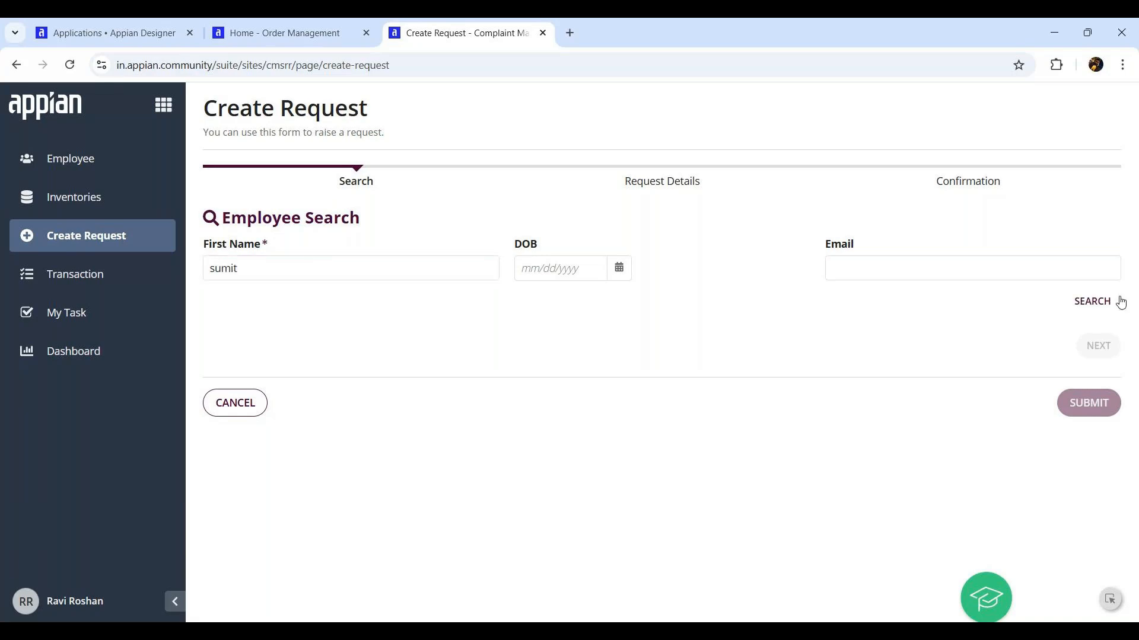
click(1086, 306)
click(398, 405)
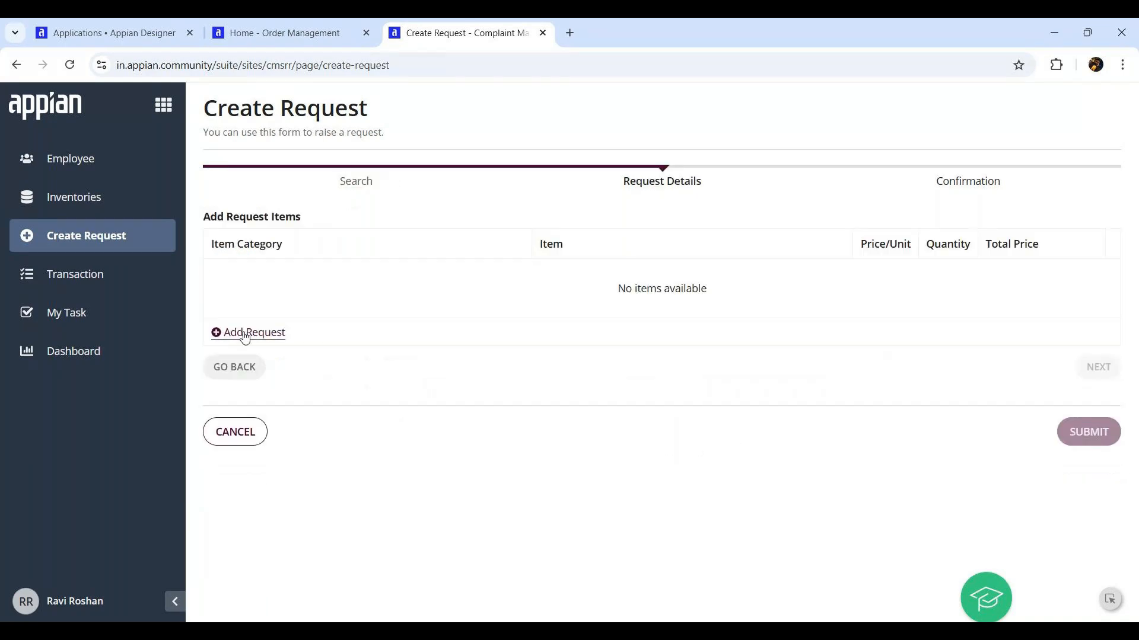
Add a Software row for 1 MS Office
click(242, 332)
click(355, 277)
click(272, 324)
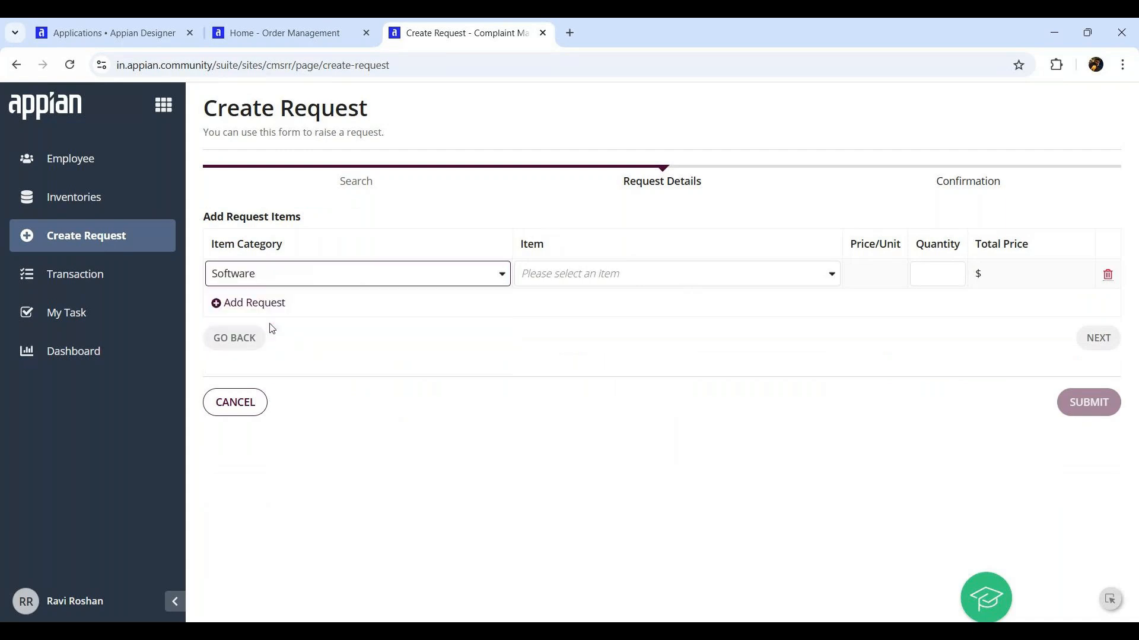
click(602, 274)
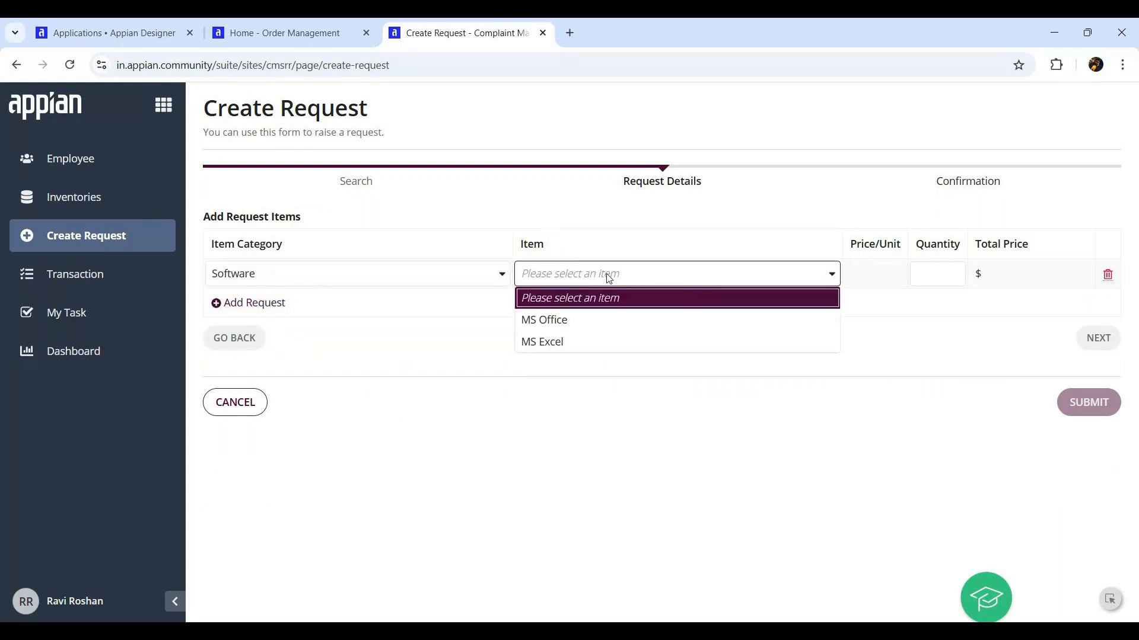
click(564, 319)
click(927, 278)
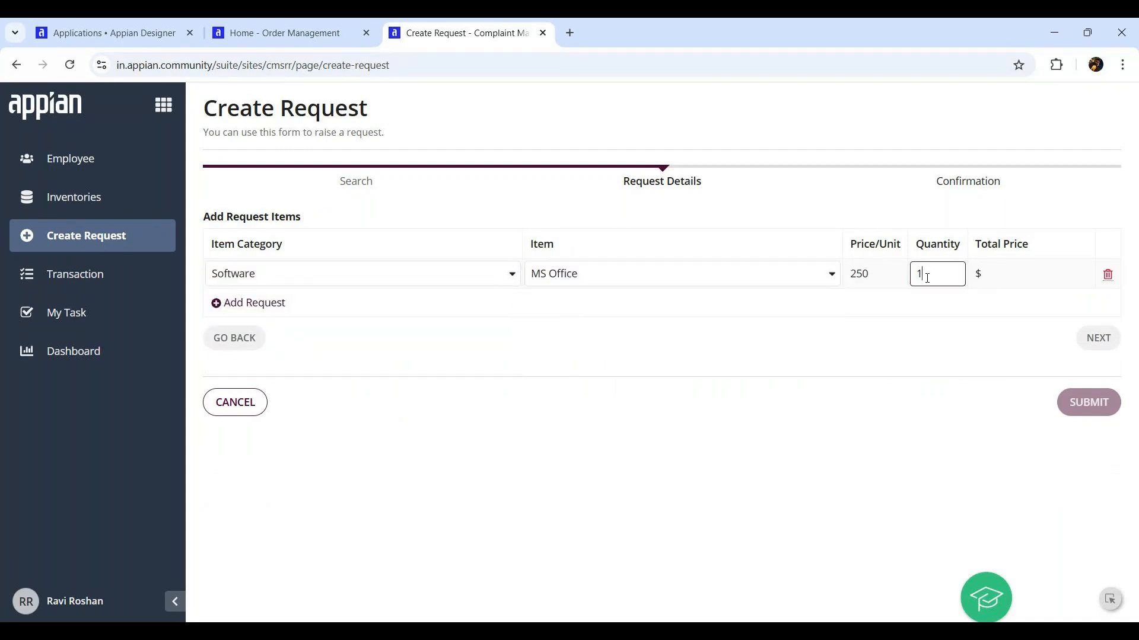
Add a Hardware row for 50 Keyboards
click(249, 304)
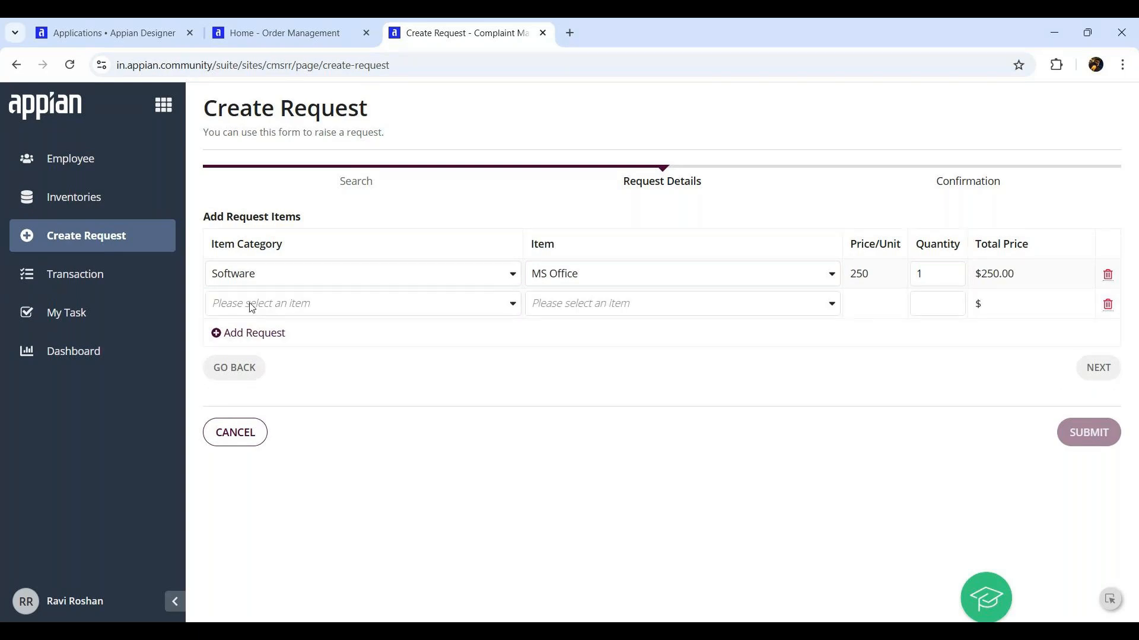
click(270, 309)
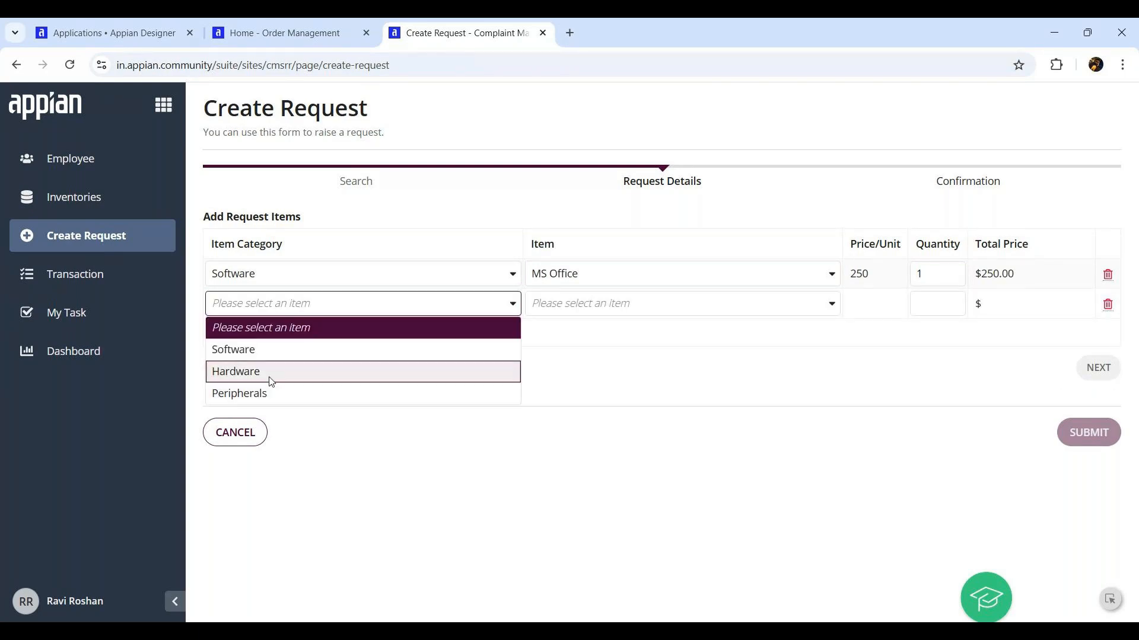
click(271, 373)
click(659, 305)
click(615, 348)
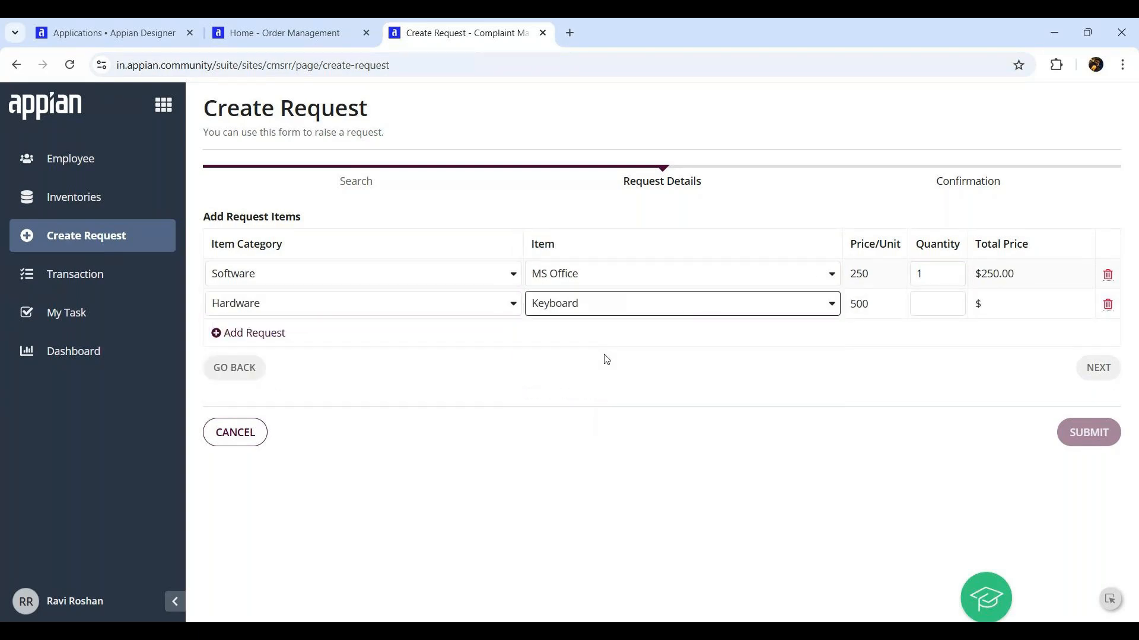
click(931, 302)
text(50)
click(986, 322)
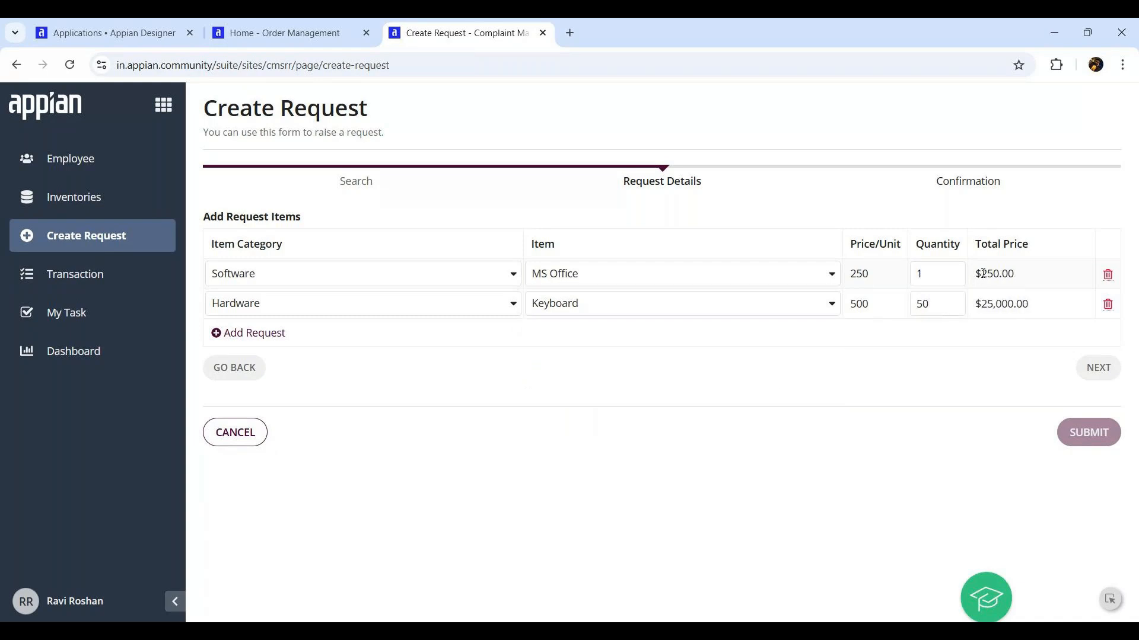
Add a Peripherals row for 100 Pens
click(265, 335)
click(268, 335)
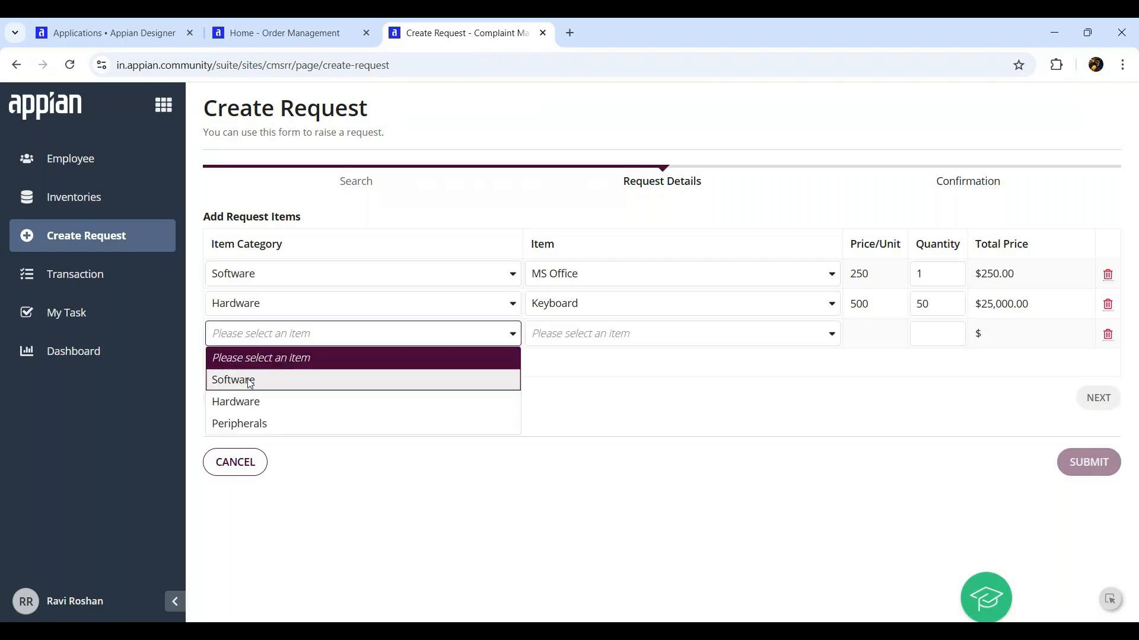
click(241, 424)
click(564, 333)
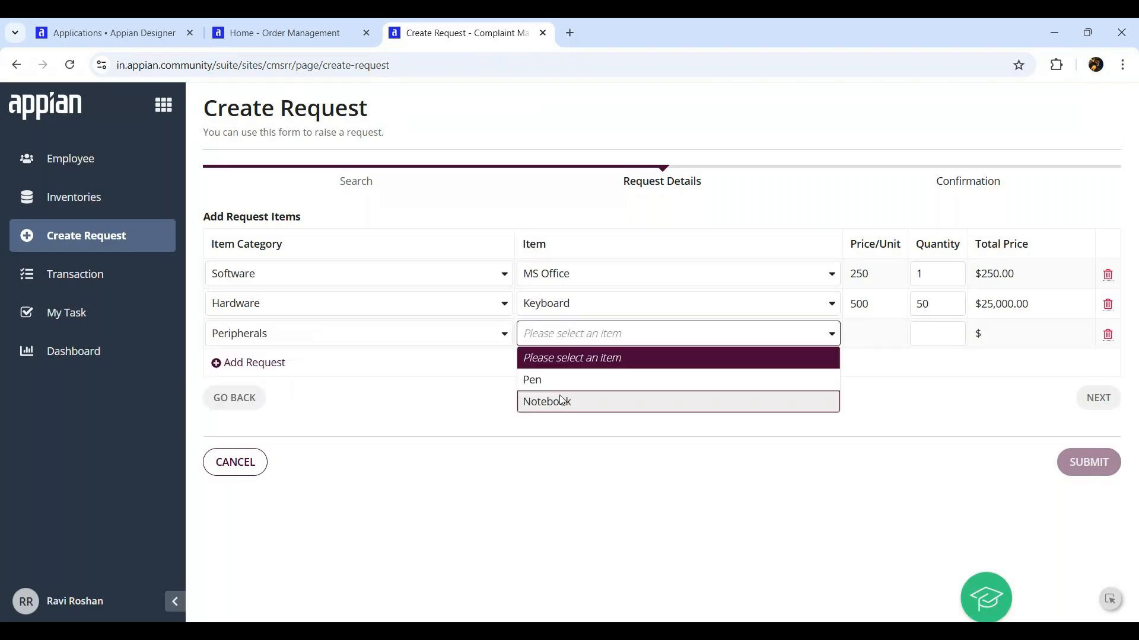
click(570, 380)
click(939, 332)
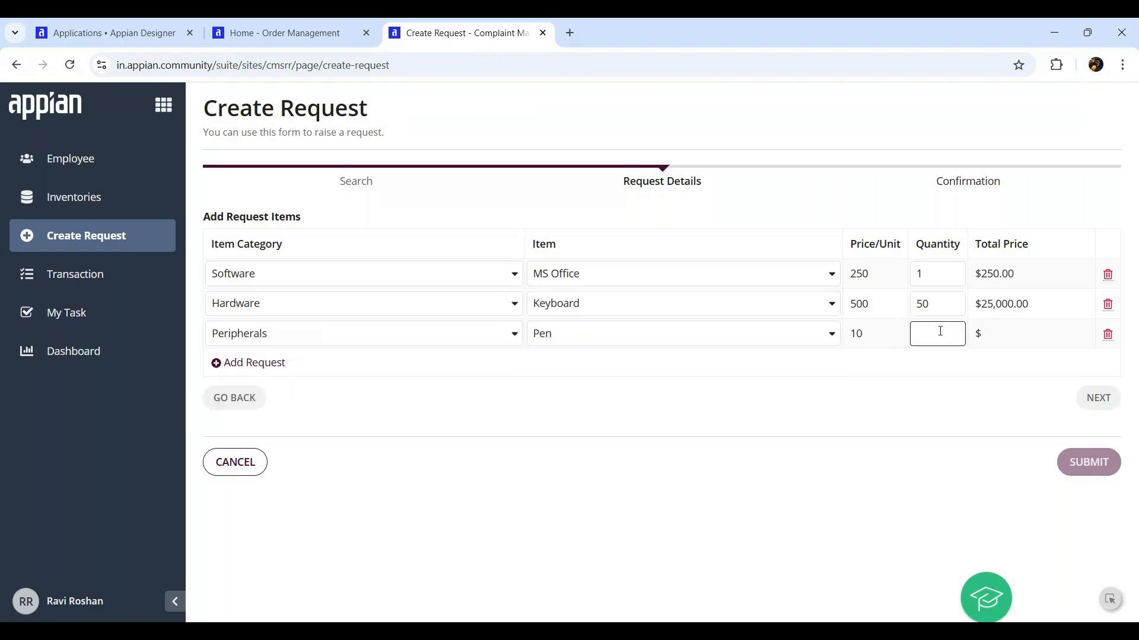
click(1097, 403)
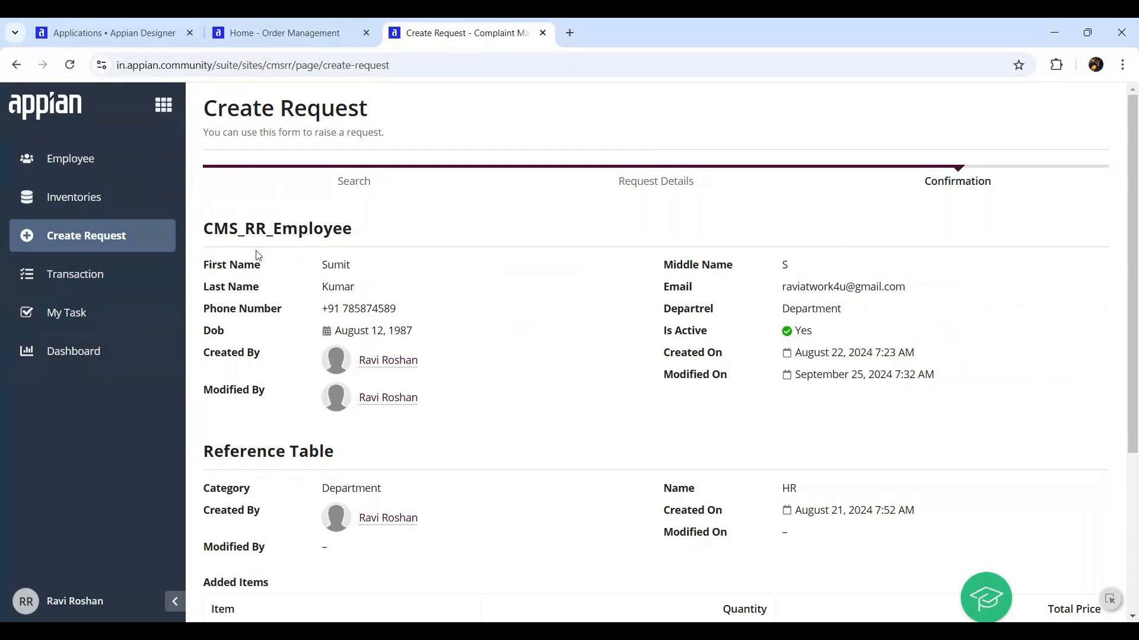
Review the $26,250.00 total on the Confirmation step, submit, and note the new transaction ID
scroll(613, 239, down, 3)
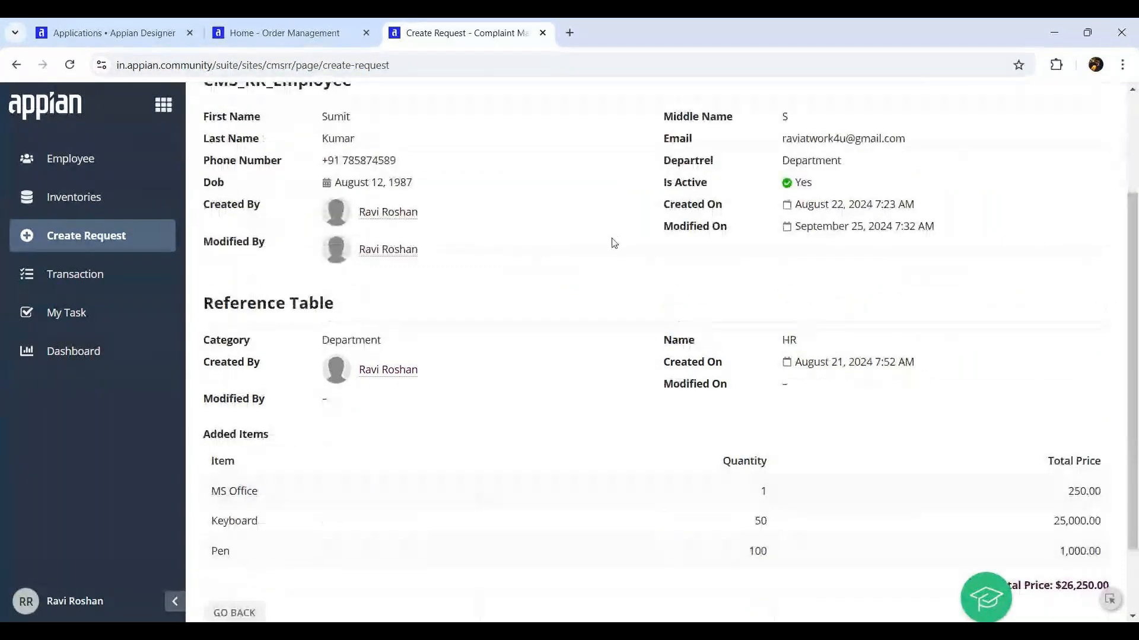
scroll(337, 285, down, 2)
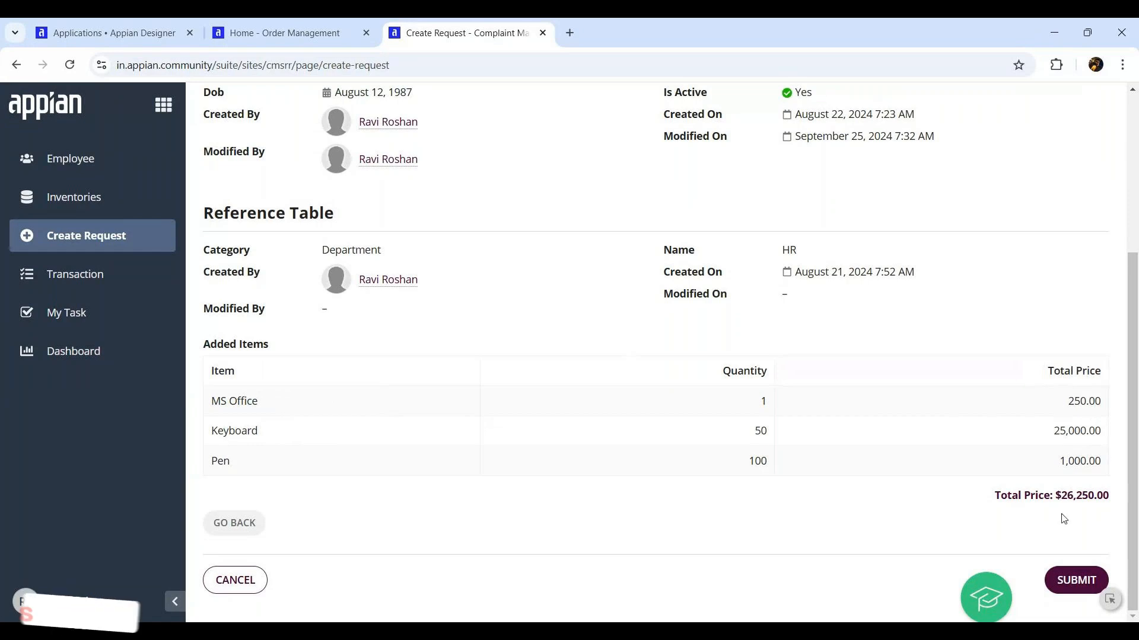
drag(1061, 496, 1102, 496)
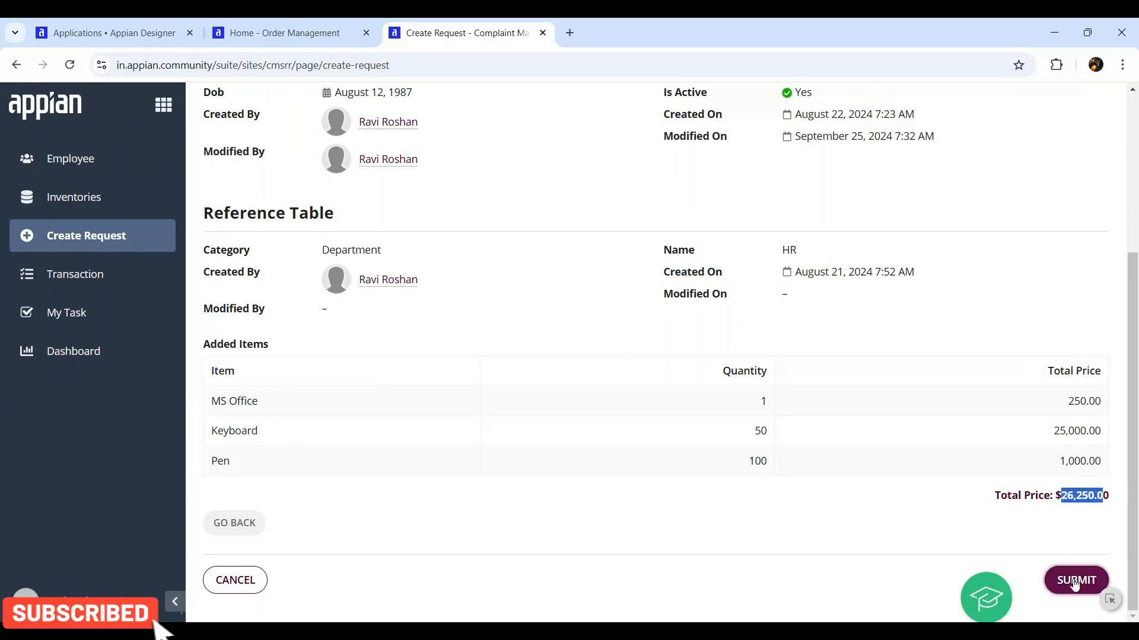
click(1076, 580)
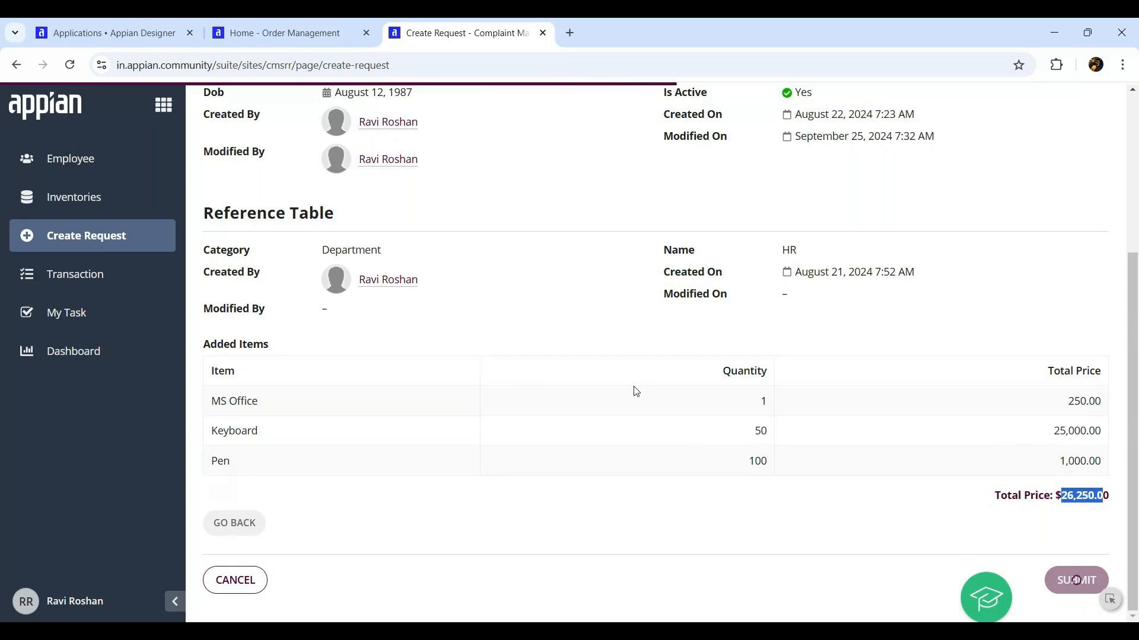
drag(838, 273, 900, 274)
drag(752, 359, 888, 364)
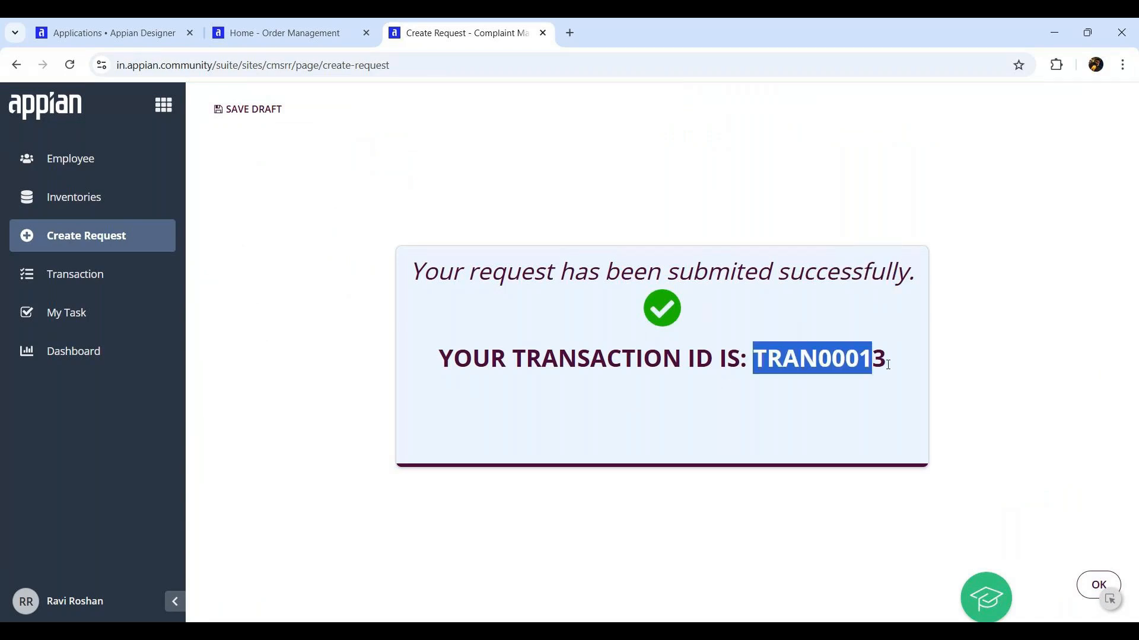
click(69, 278)
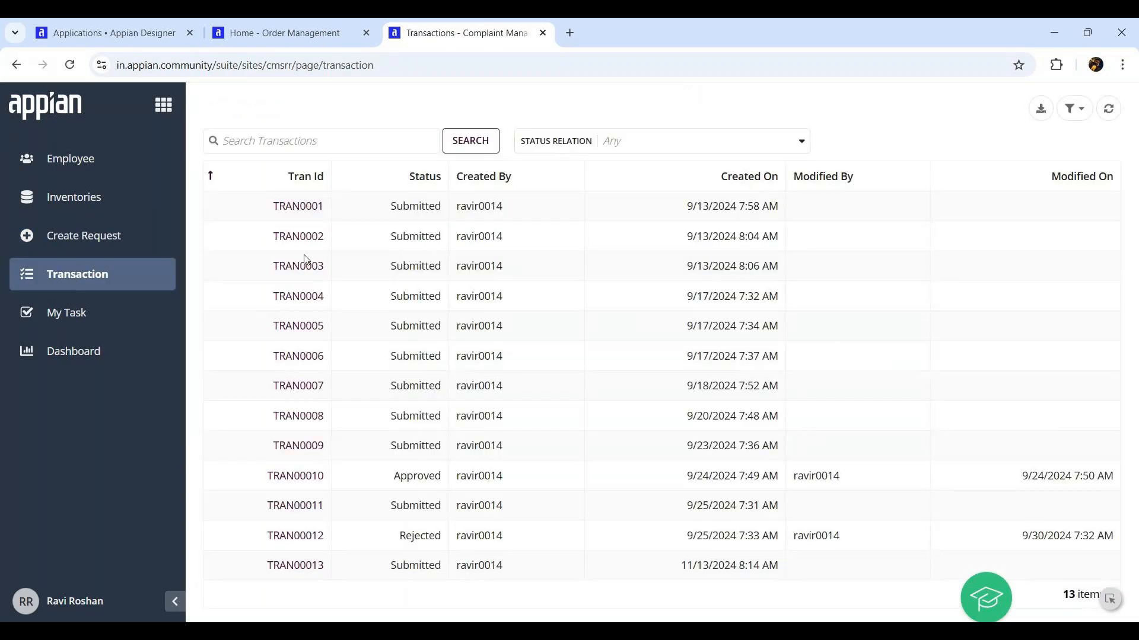
click(300, 568)
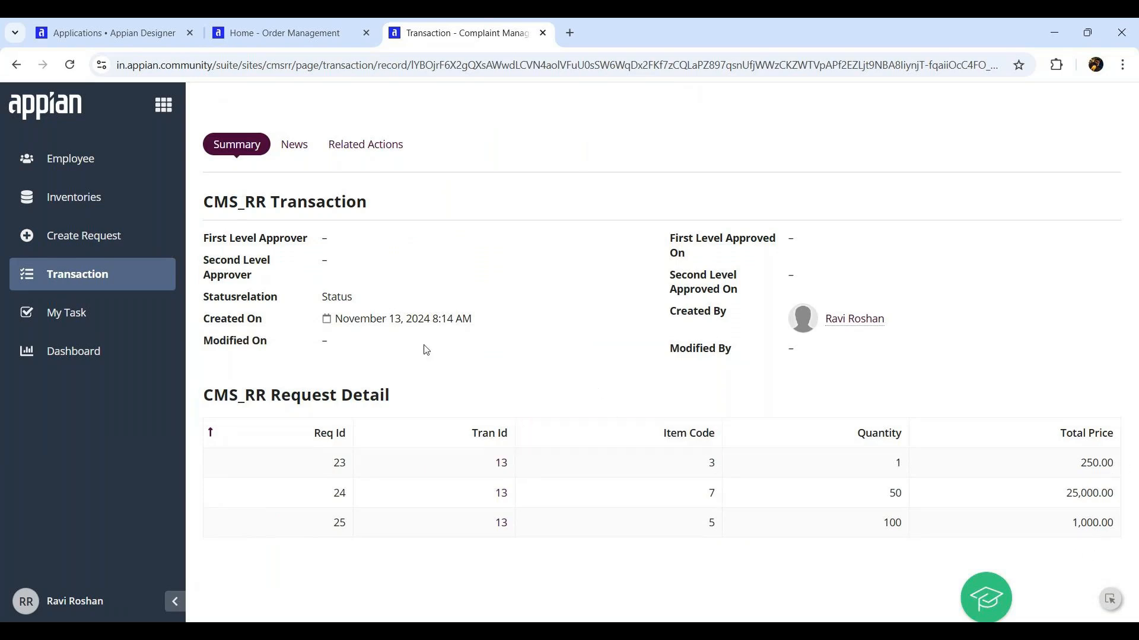
click(355, 145)
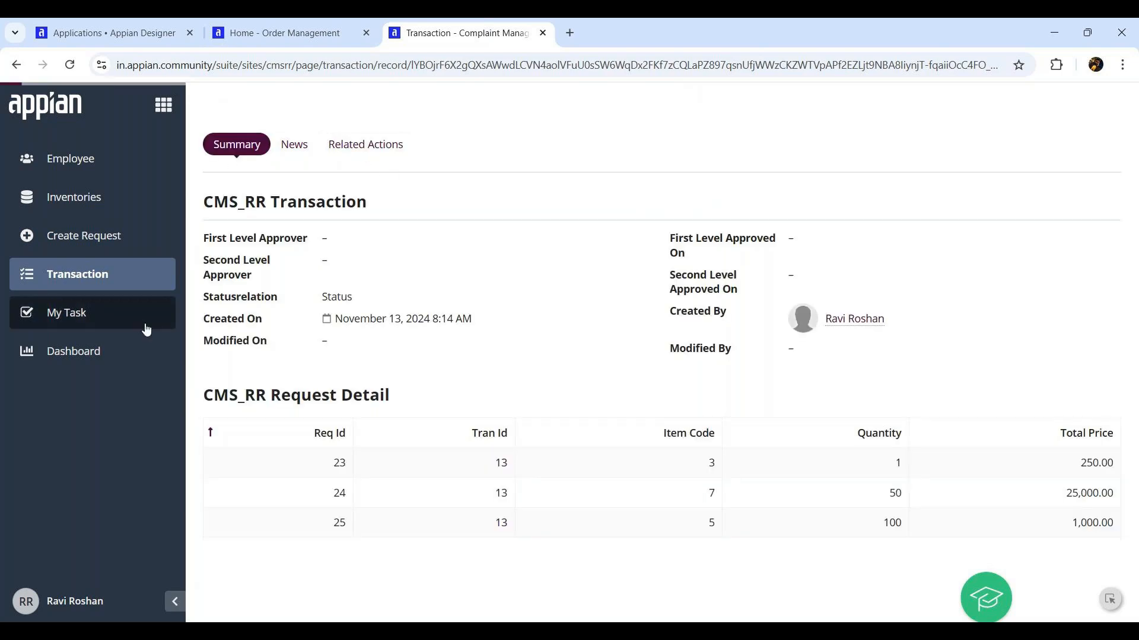
Approve the transaction approval task from My Task, then view the Task Status dashboard
click(87, 313)
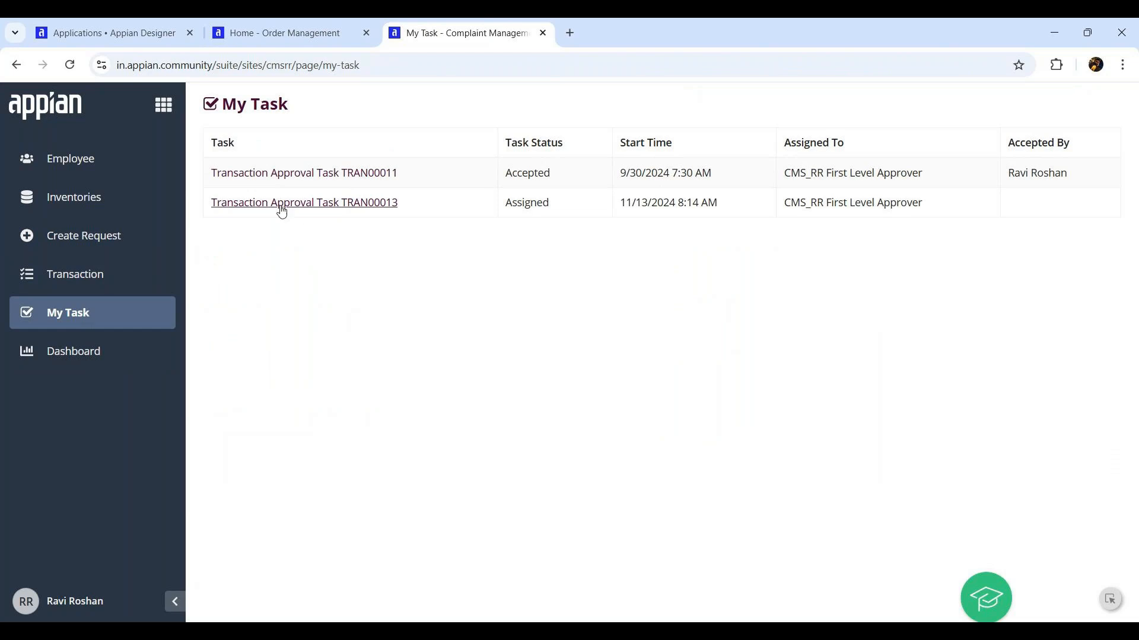
click(360, 210)
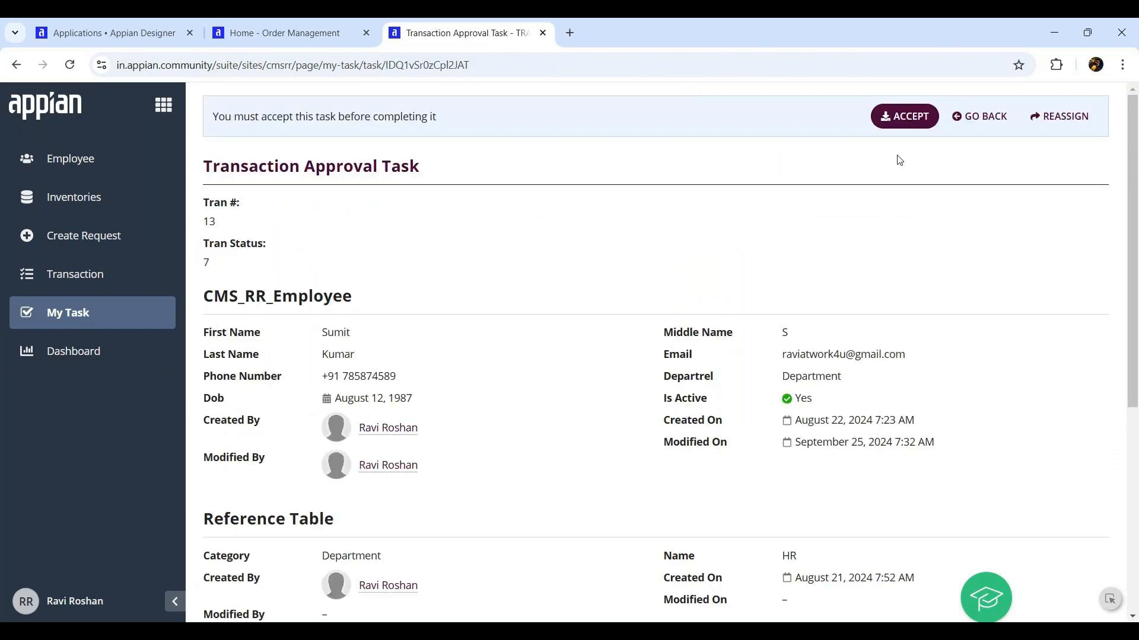
scroll(902, 188, down, 5)
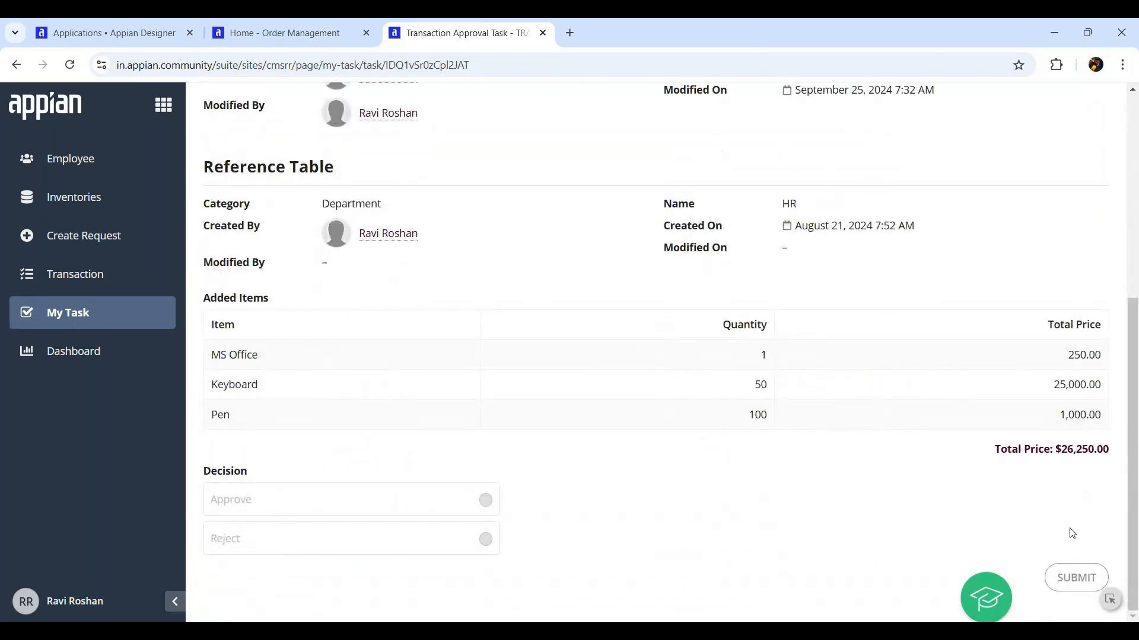
scroll(1047, 437, up, 5)
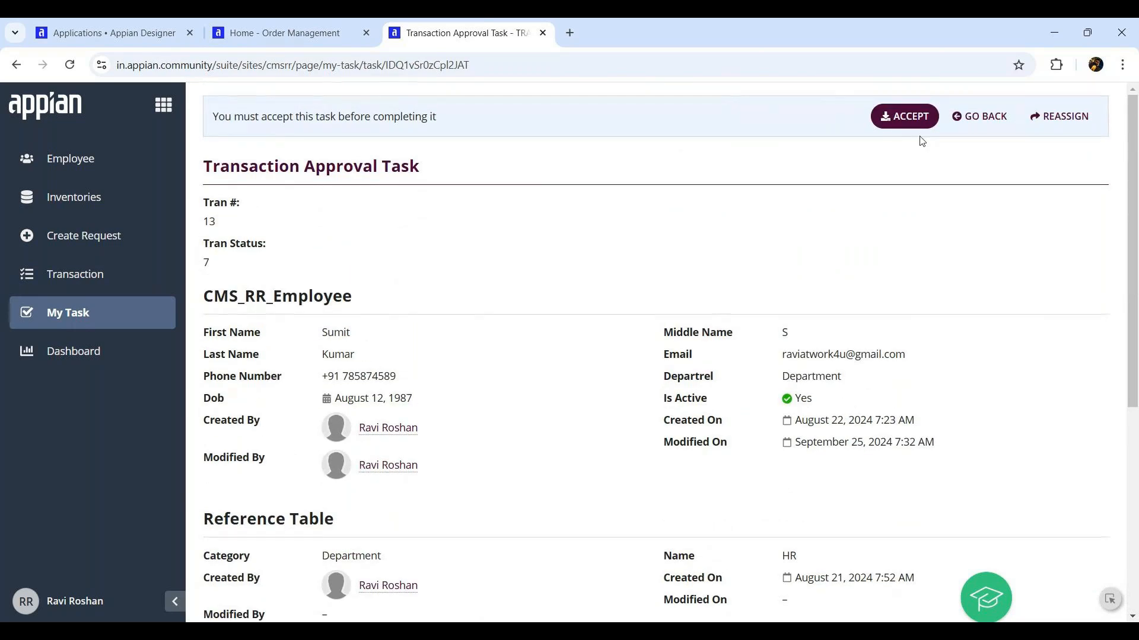
scroll(897, 289, down, 5)
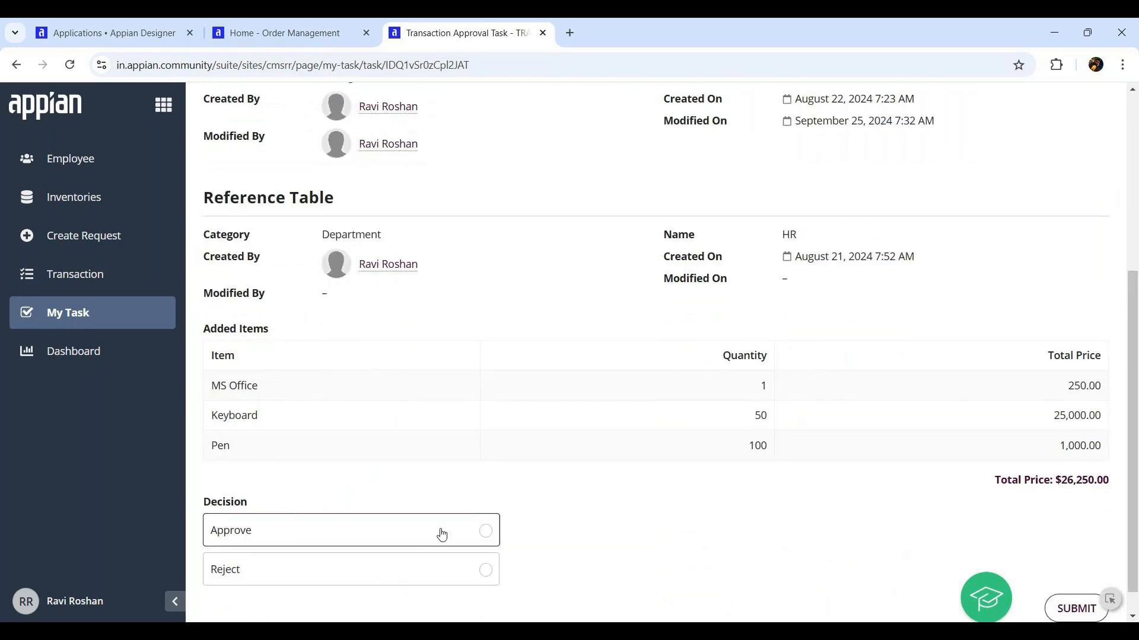
click(483, 531)
scroll(323, 537, down, 1)
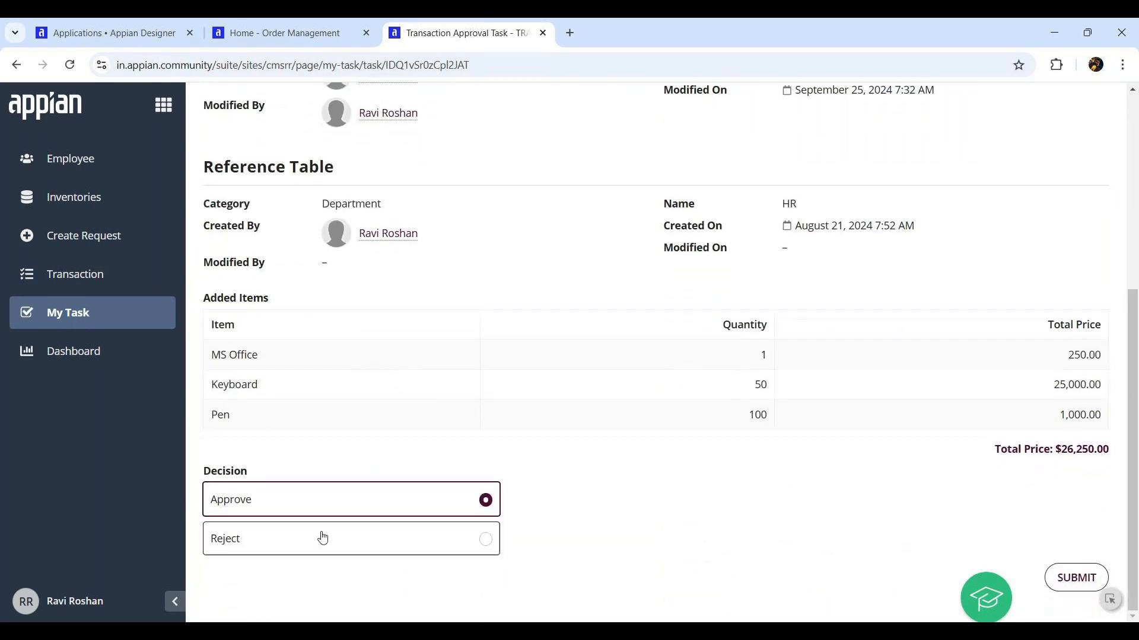
click(1073, 584)
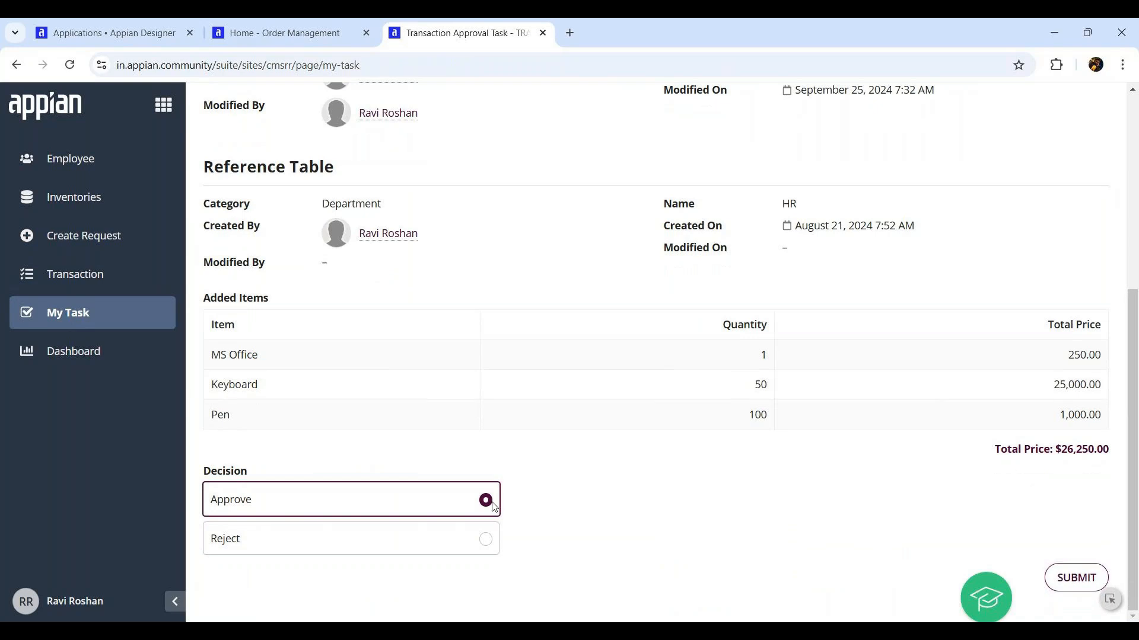
click(90, 332)
click(99, 354)
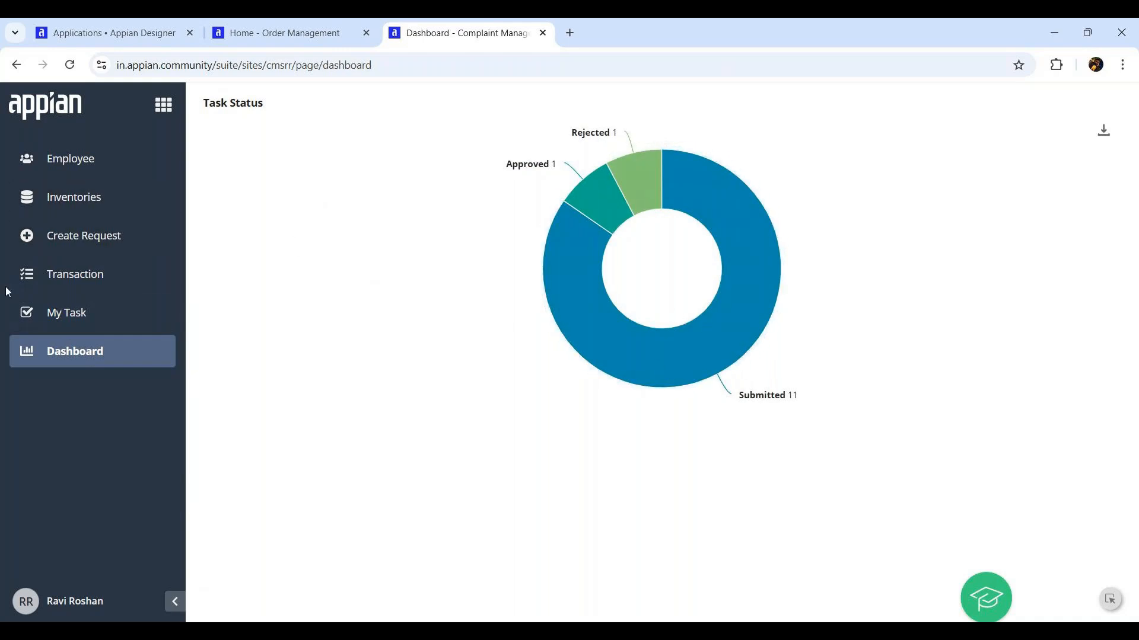
Show the Employee page listing the current employees
click(86, 164)
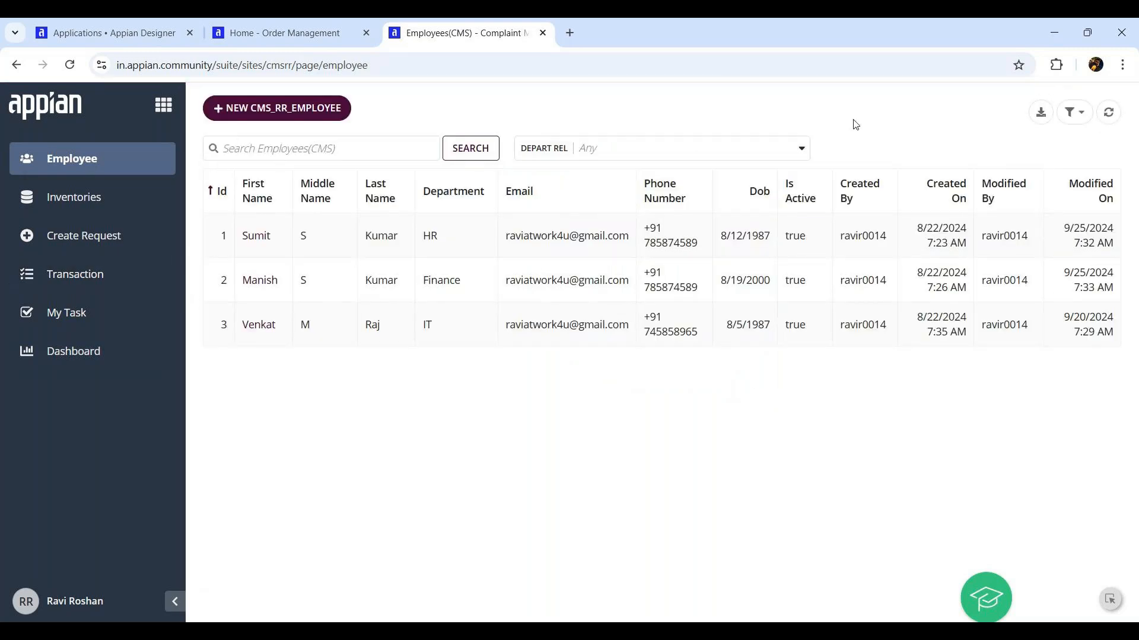
Start a new employee record with first and last name, middle name M, email and phone number
click(285, 112)
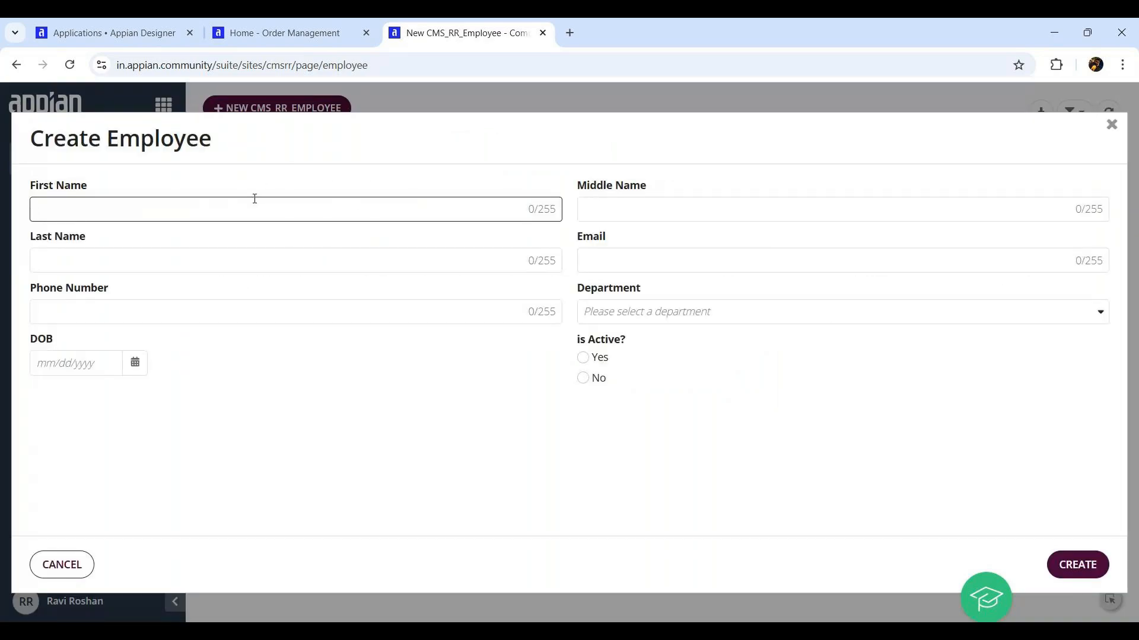
key(Tab)
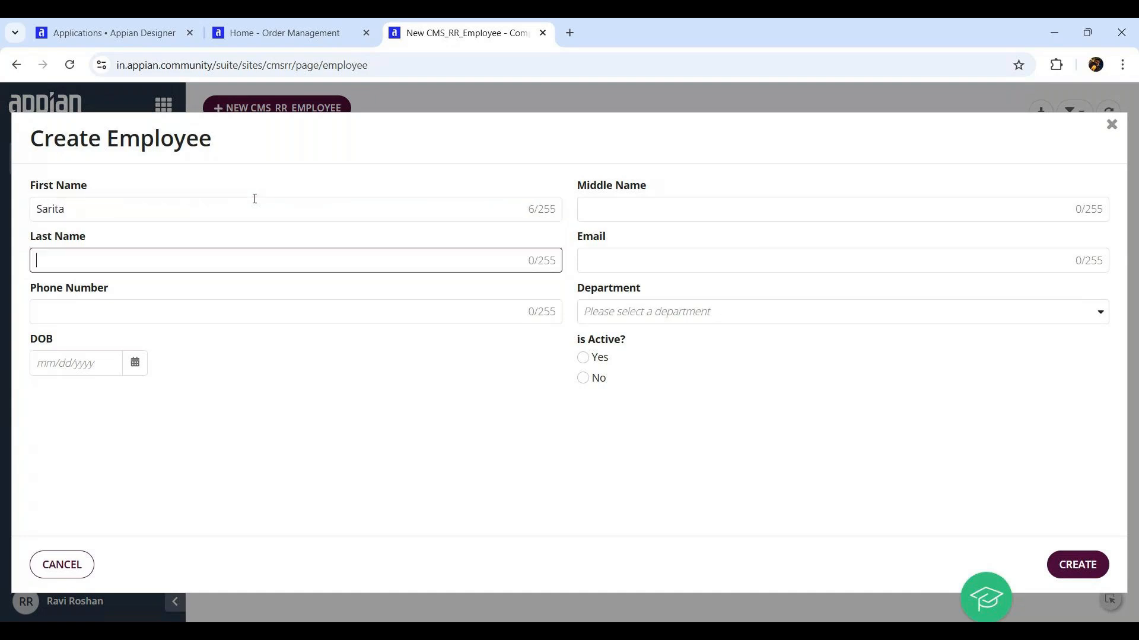
click(637, 213)
text(M)
click(668, 260)
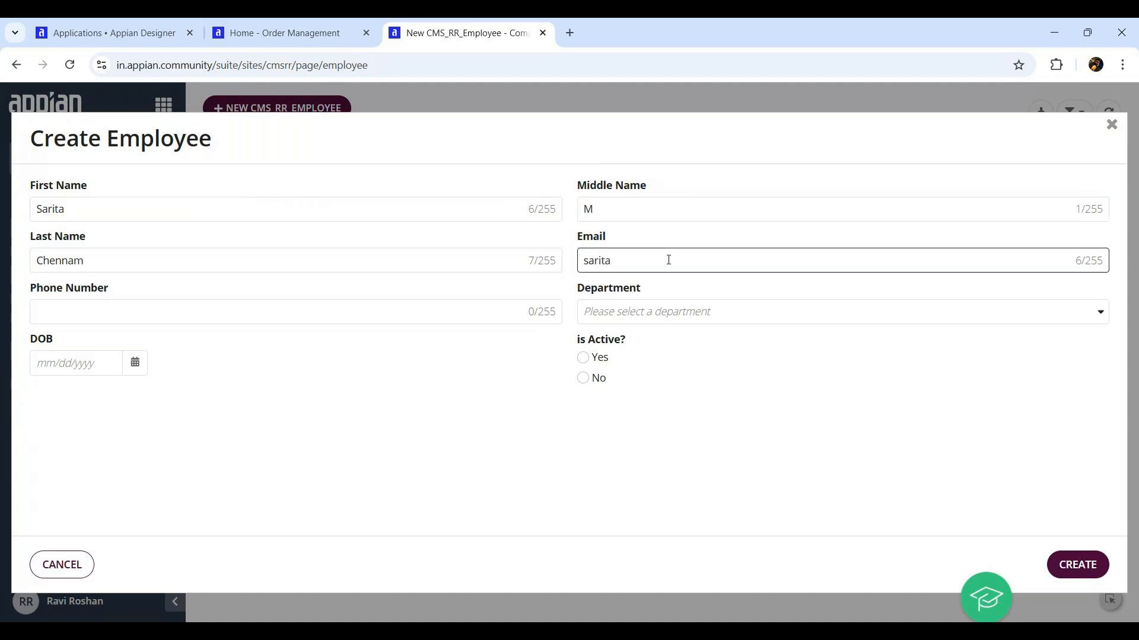
click(320, 306)
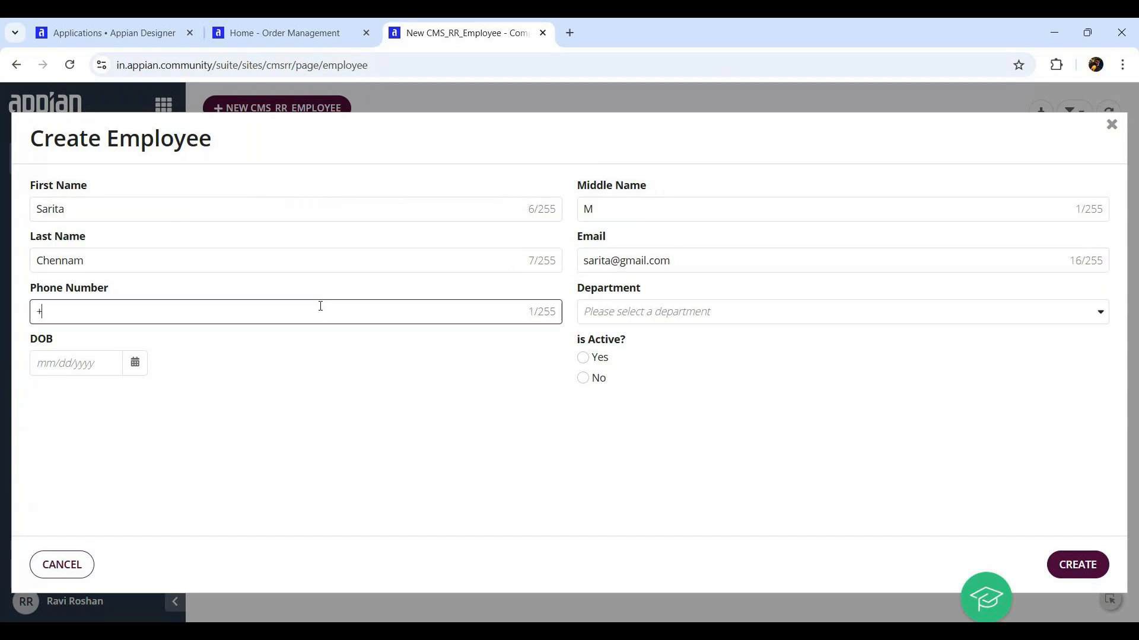
Set department to Finance, mark active, enter birth date 10/29/1981, and create the employee
click(791, 315)
click(602, 378)
click(584, 359)
click(117, 362)
click(132, 440)
key(BackSpace)
key(BackSpace)
key(BackSpace)
key(BackSpace)
text(1981)
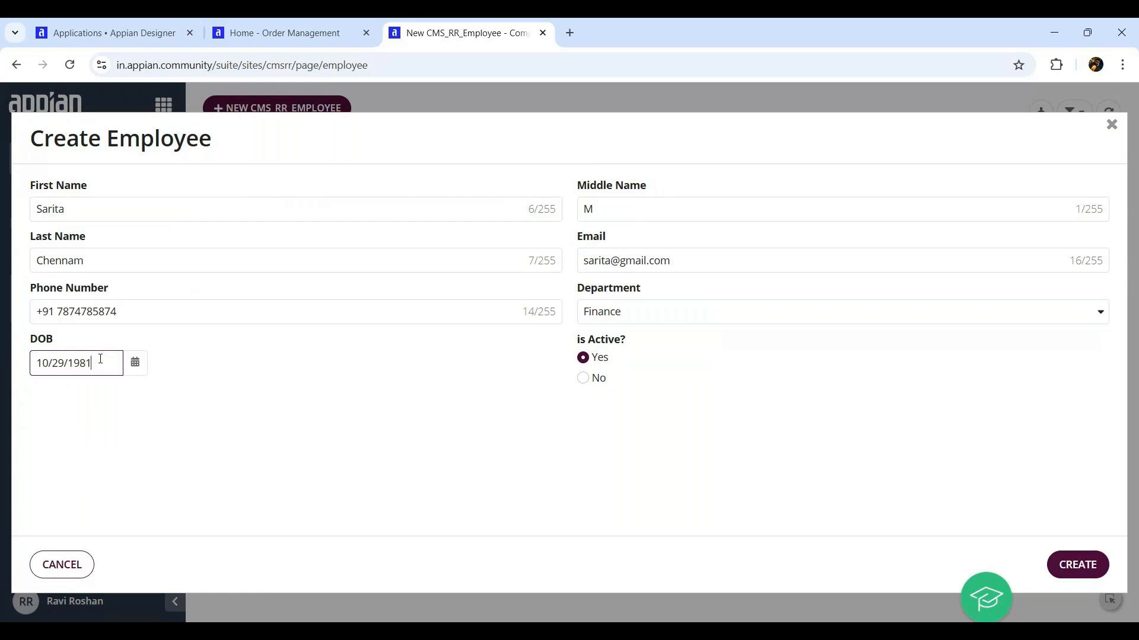
click(183, 427)
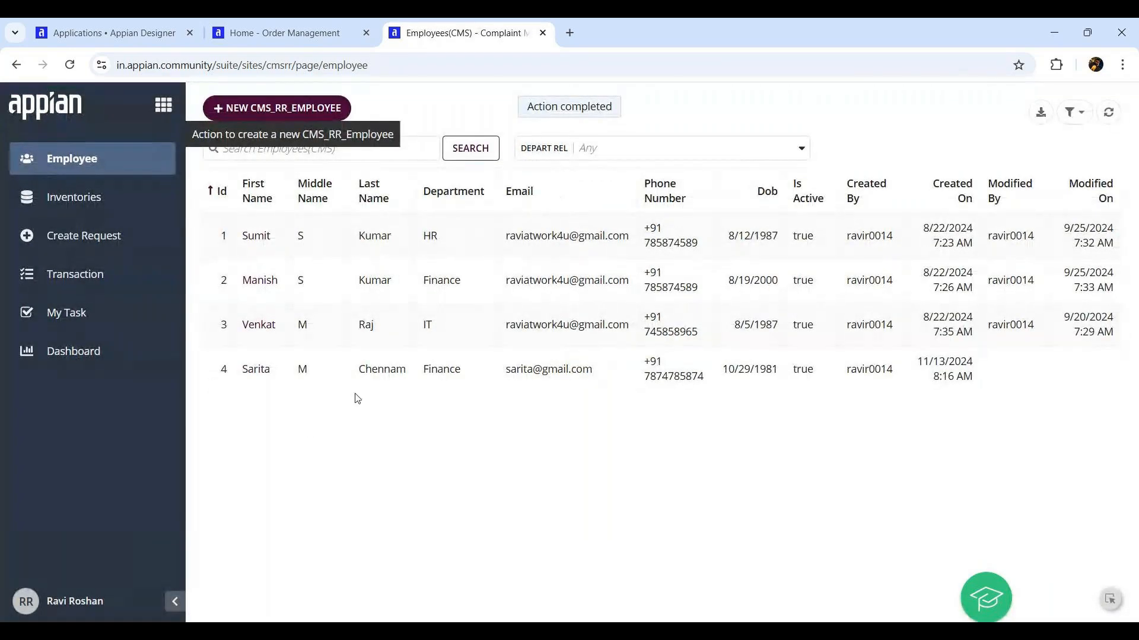
drag(239, 381, 590, 381)
Open the new employee's record (Id 4) from the Employees grid
click(719, 373)
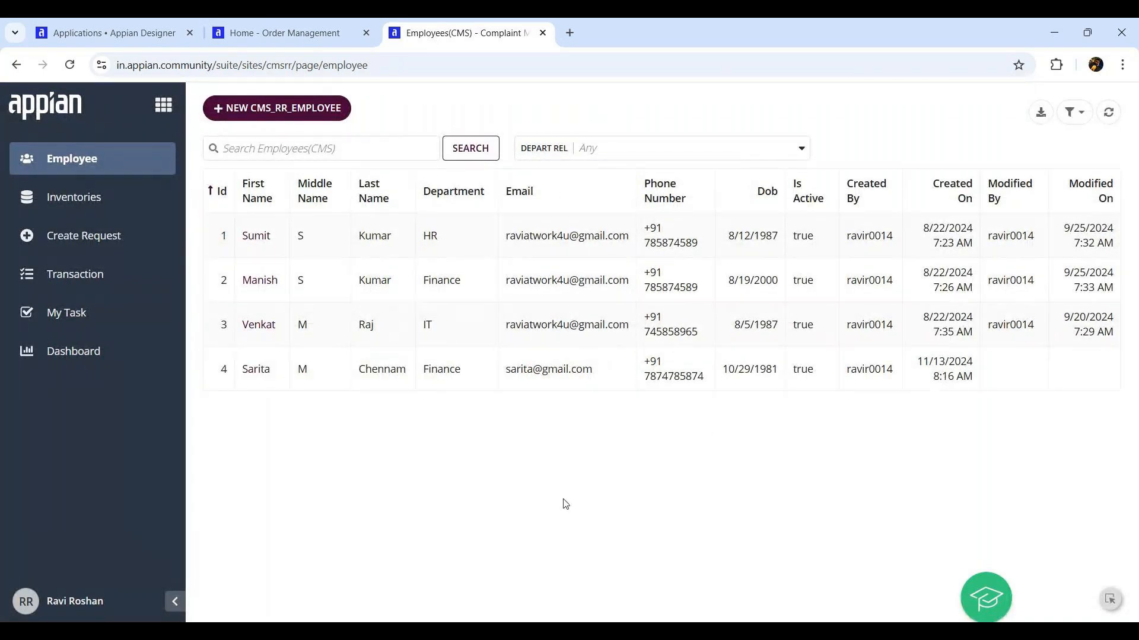
click(255, 370)
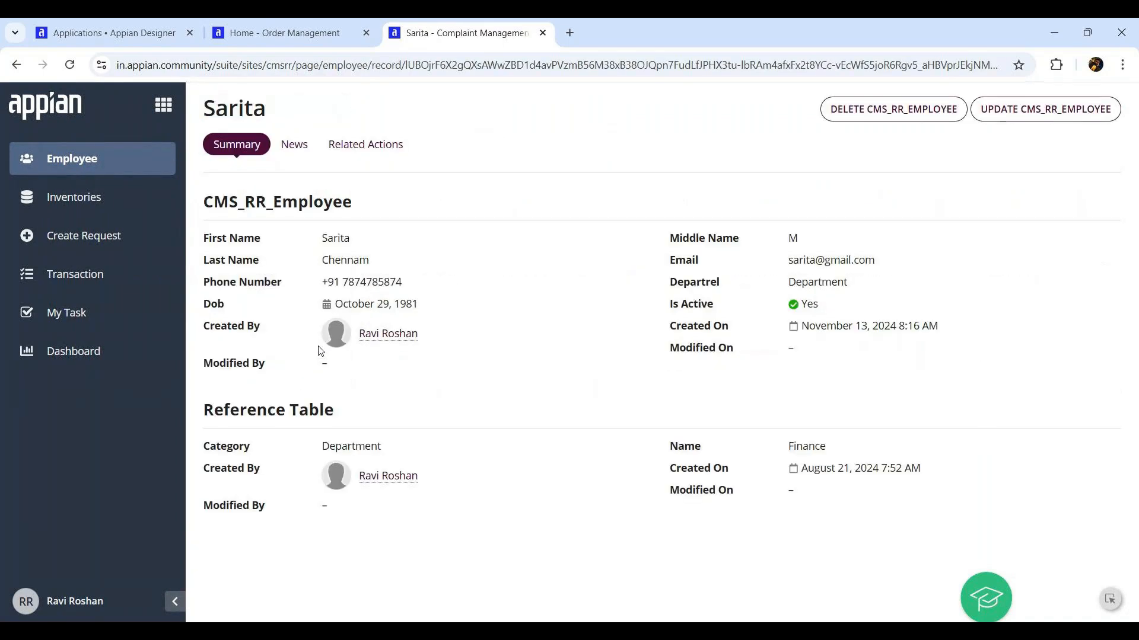
Insert '_1' before the @ in the employee's email and save the update
click(1061, 112)
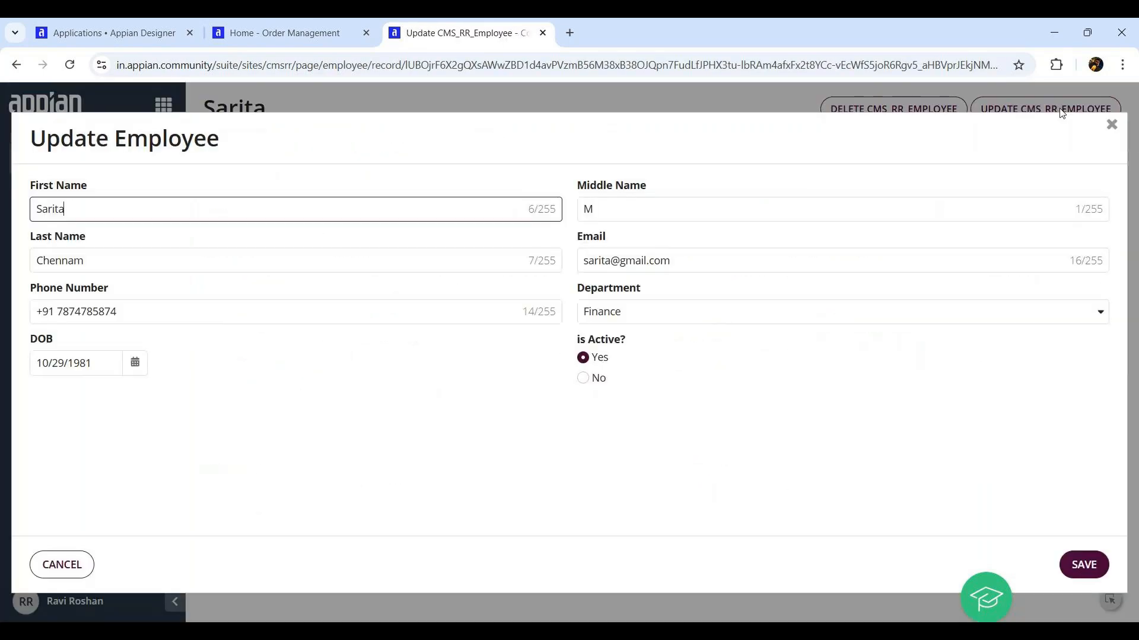
click(633, 203)
drag(635, 202, 377, 200)
click(609, 261)
text(_1)
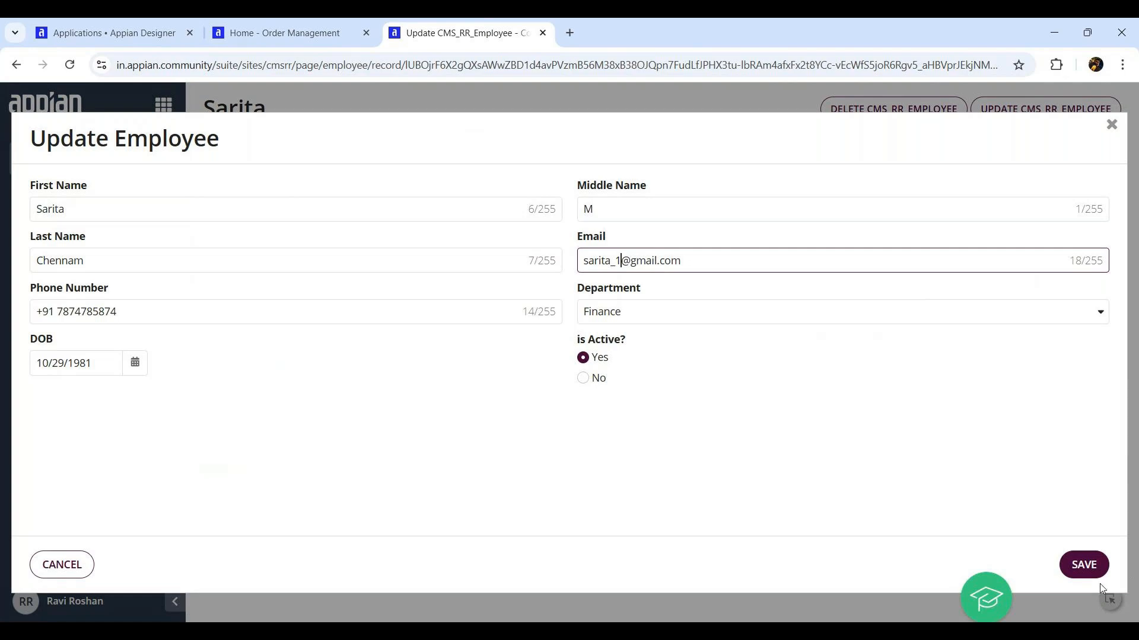
click(1094, 570)
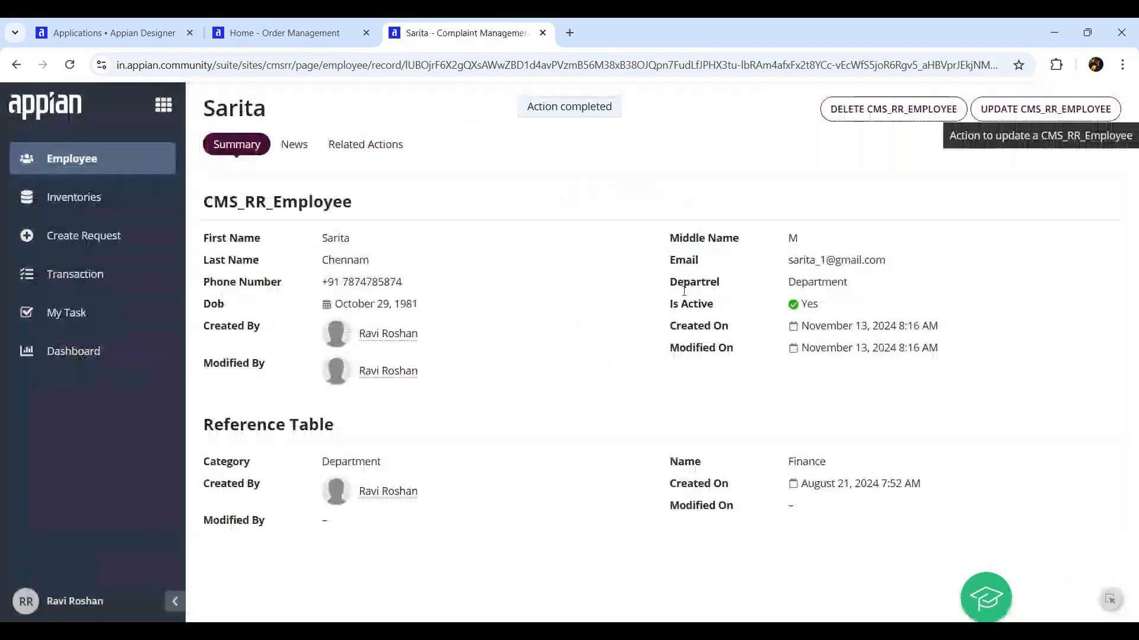
drag(788, 261, 890, 262)
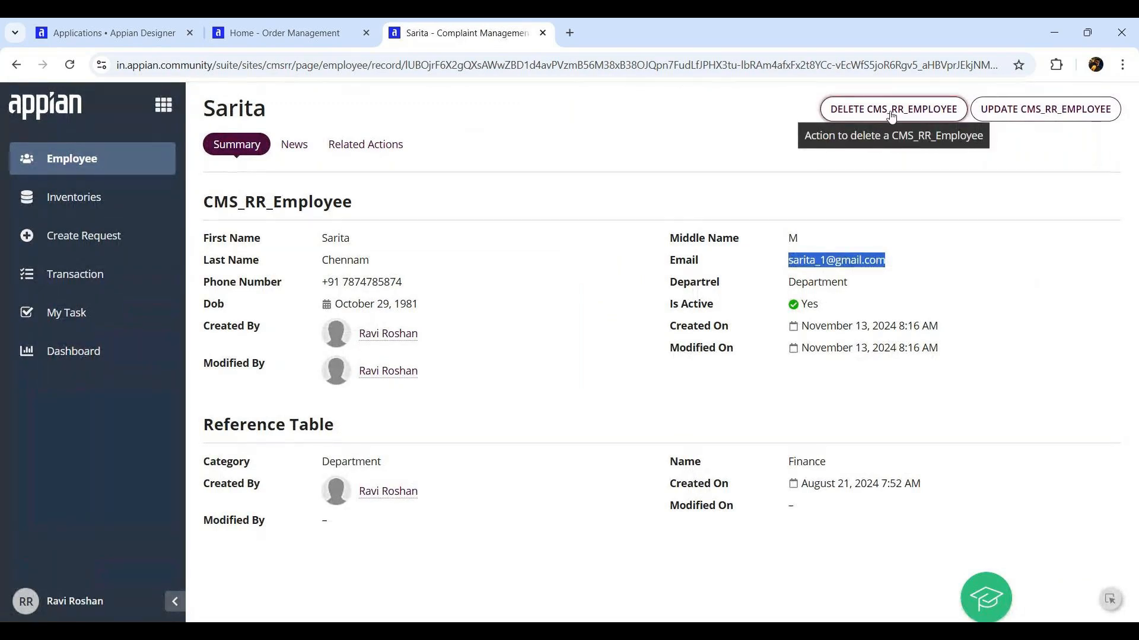
click(525, 463)
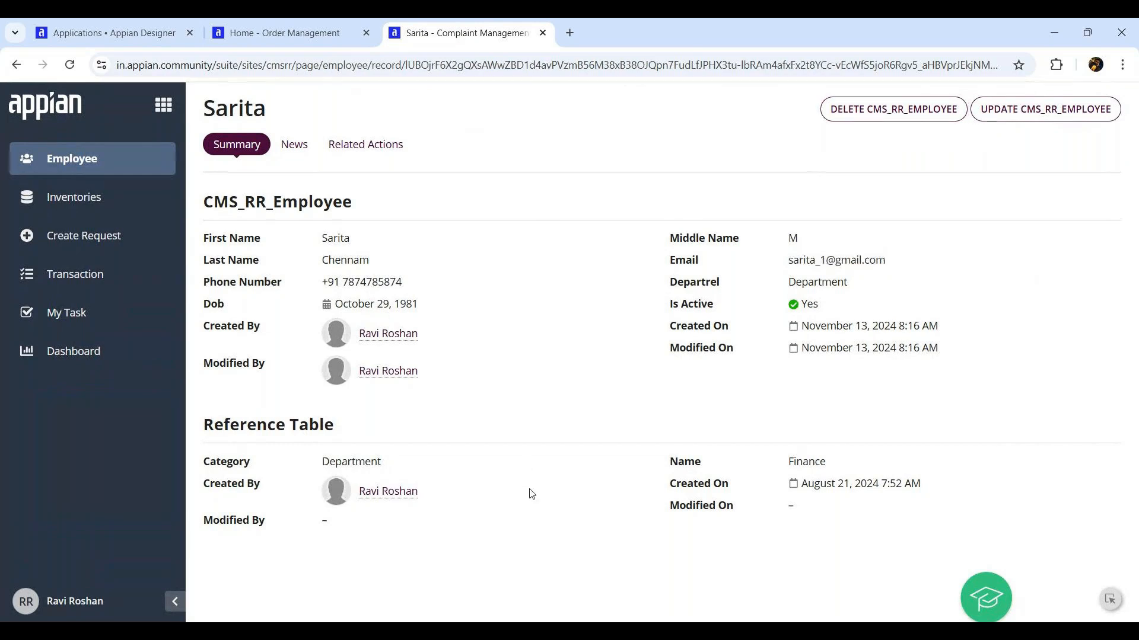